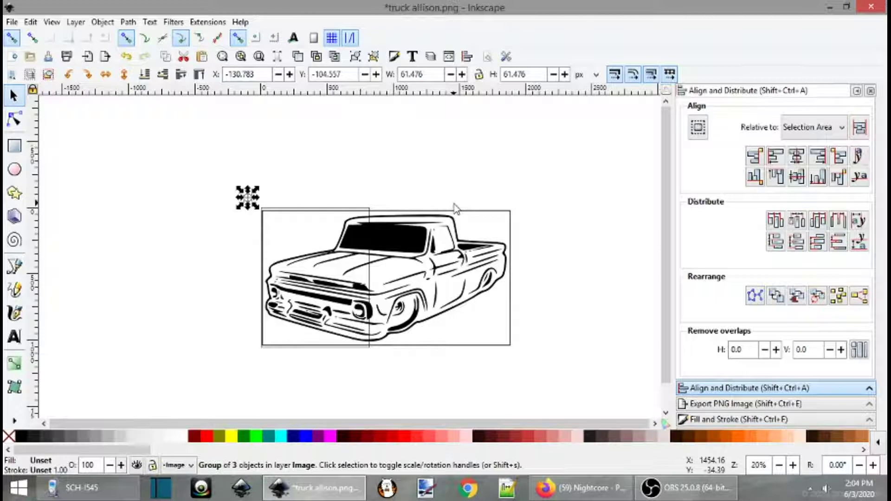
# - Select the truck and switch the toolbar units to inches so it reads 19.562 × 10.621
pyautogui.click(284, 172)
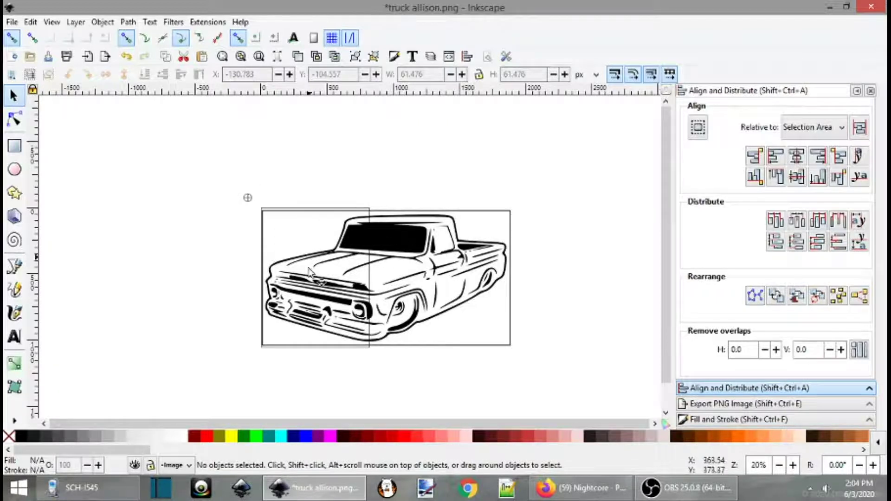
pyautogui.click(430, 264)
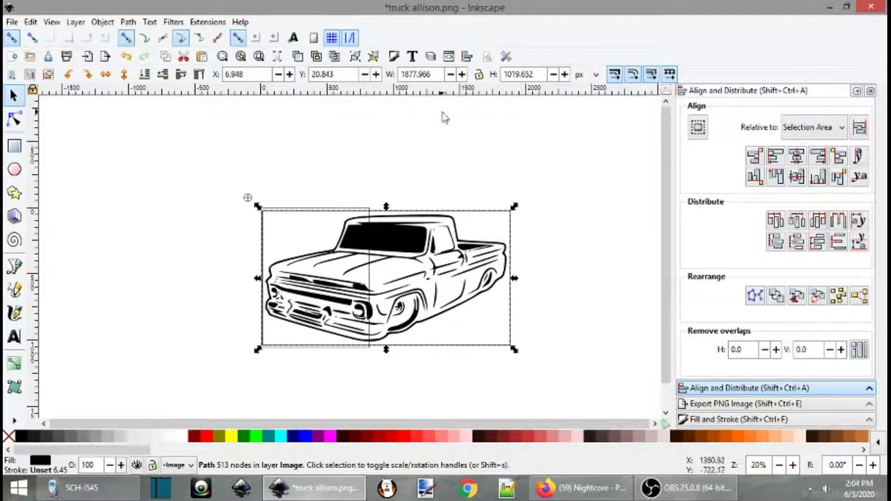
pyautogui.click(587, 74)
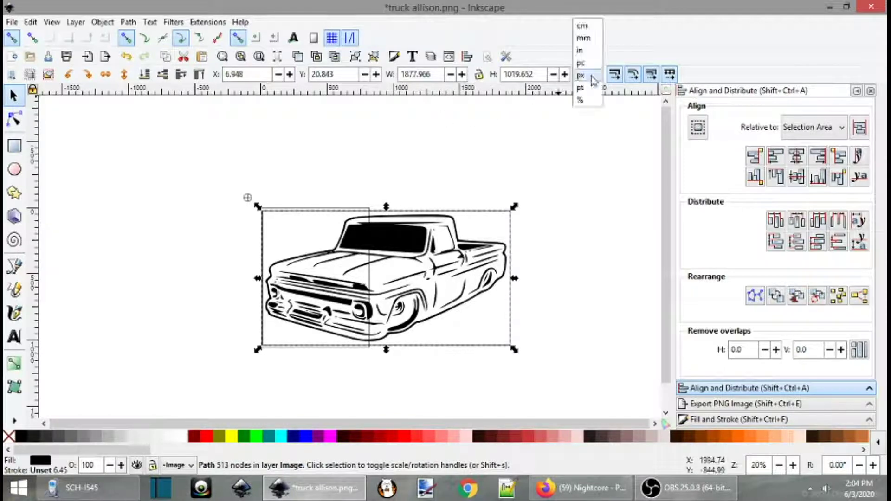
pyautogui.click(581, 50)
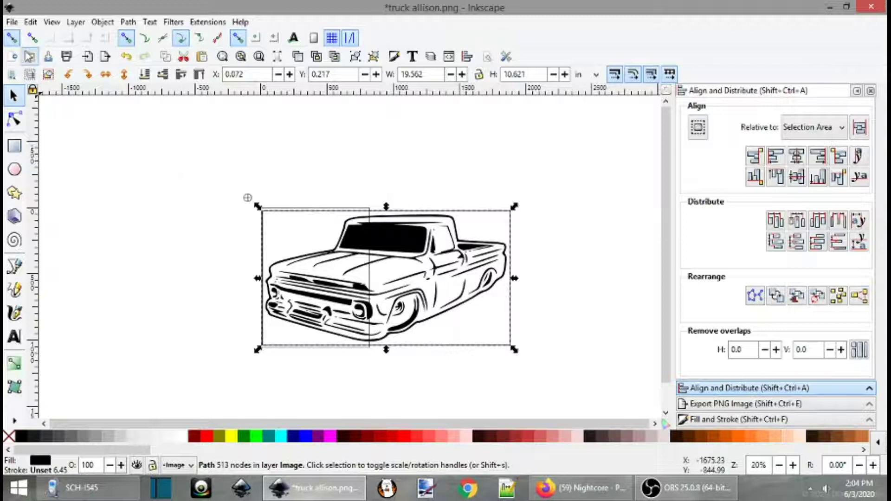
# - Set Document Properties display units to inches, toggling the border shadow on and back off
pyautogui.click(11, 23)
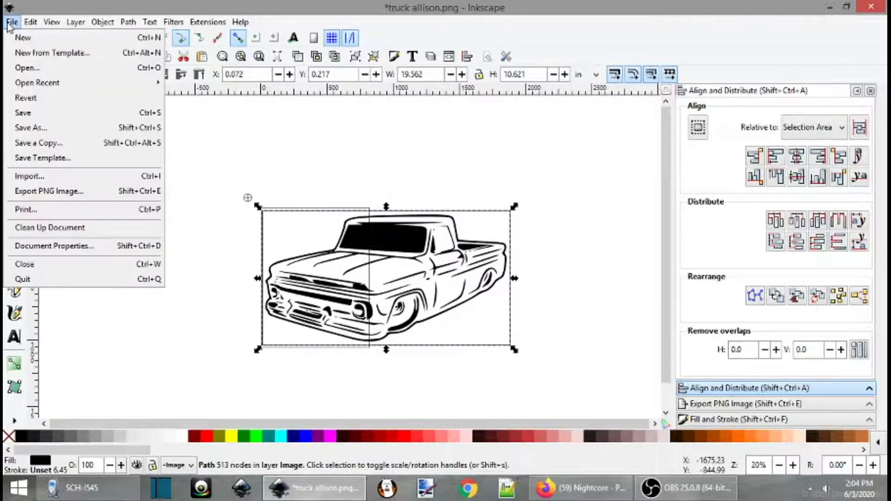
pyautogui.click(55, 248)
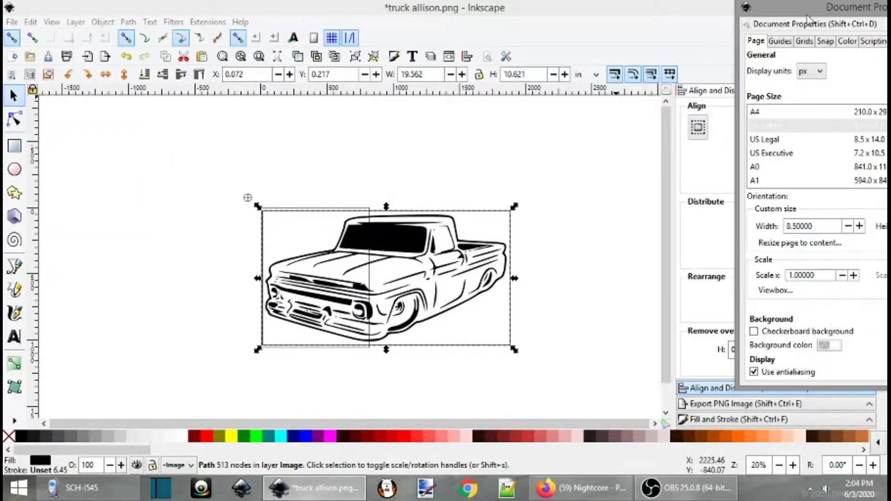
pyautogui.moveTo(810, 11); pyautogui.dragTo(452, 51)
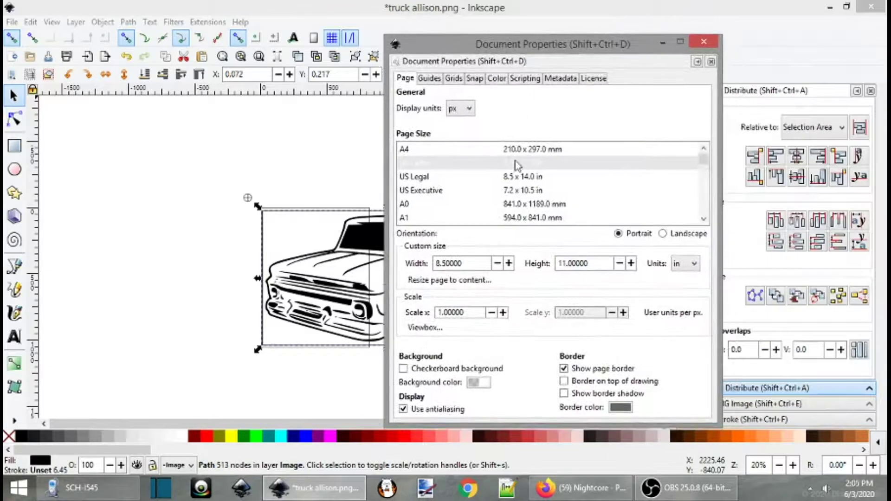
pyautogui.click(471, 113)
pyautogui.click(452, 94)
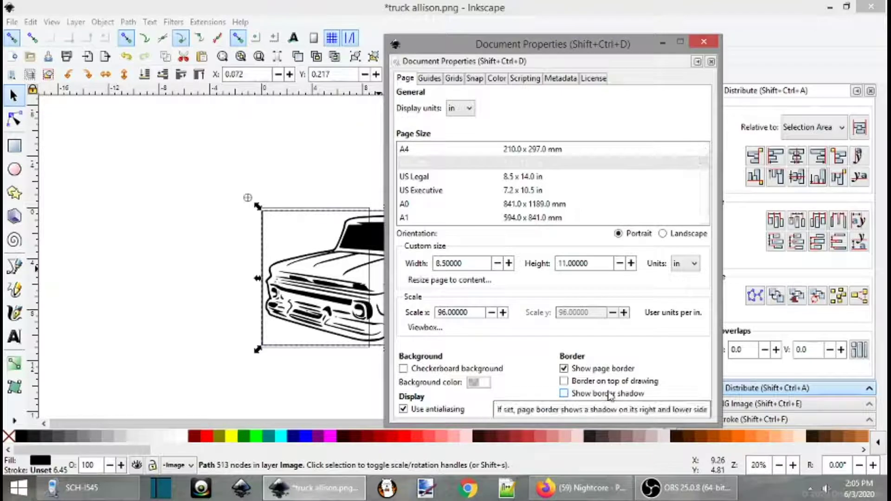
pyautogui.click(565, 393)
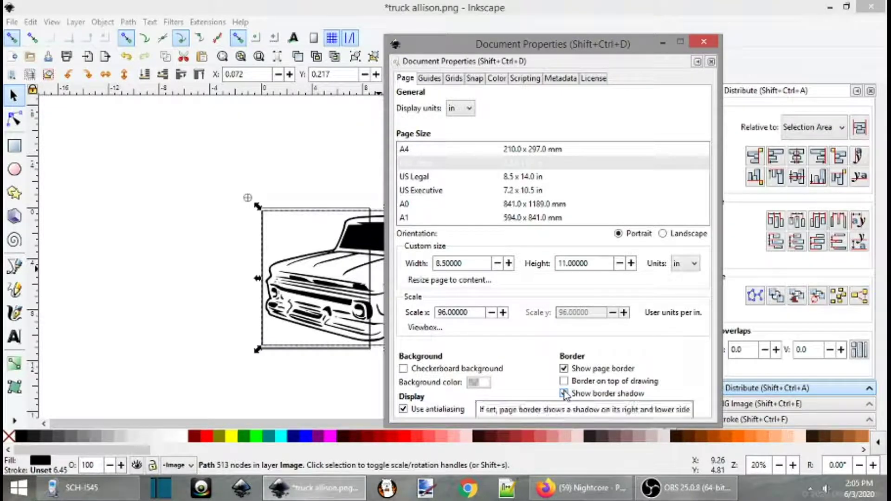
pyautogui.click(564, 394)
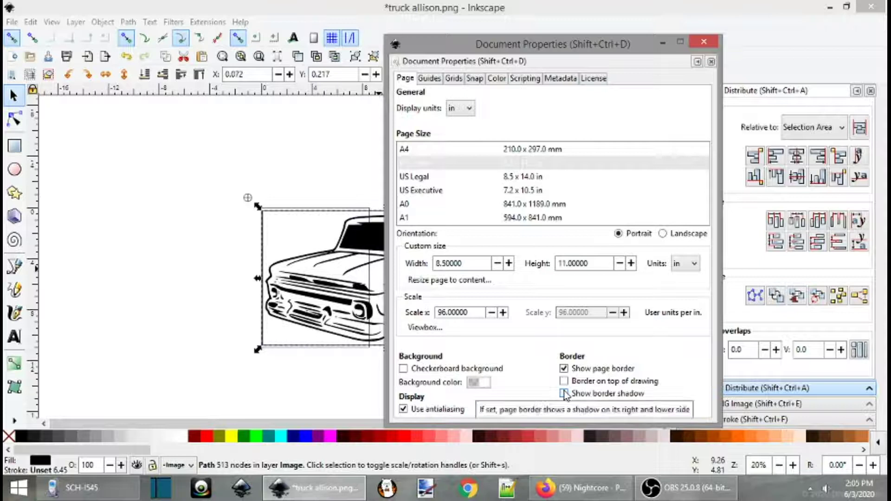
pyautogui.click(702, 43)
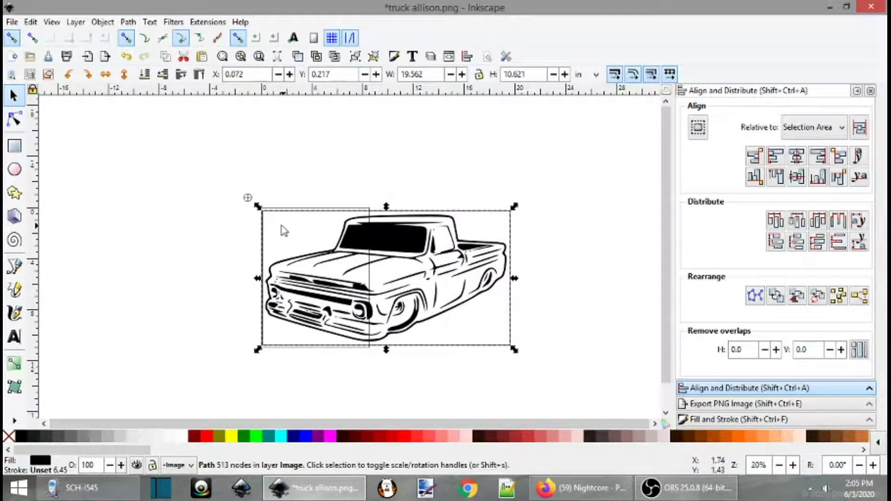
pyautogui.click(438, 133)
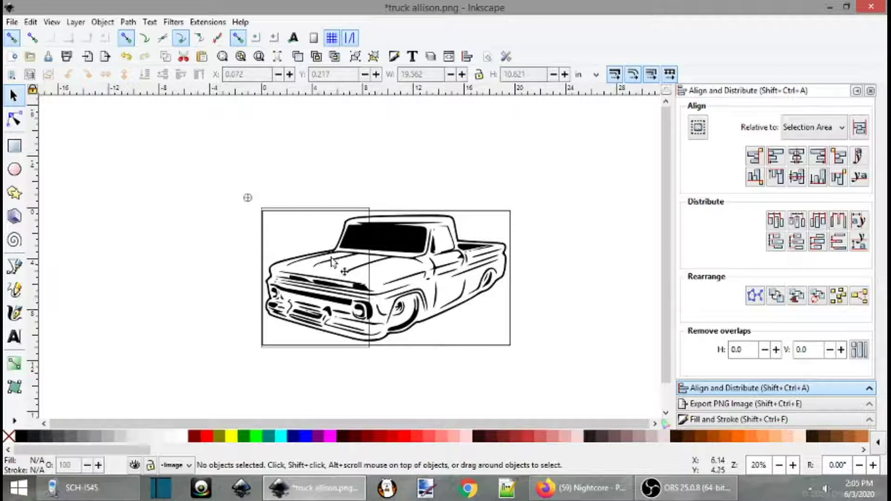
pyautogui.moveTo(236, 189); pyautogui.dragTo(267, 218)
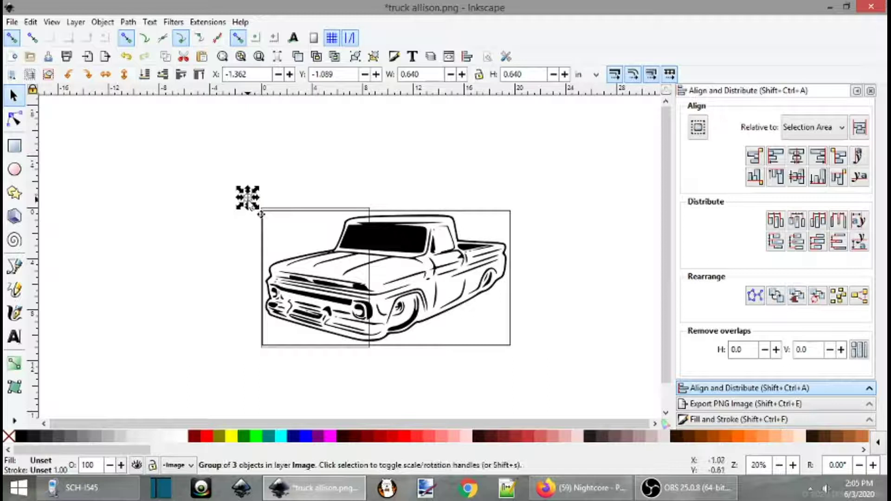
pyautogui.click(241, 265)
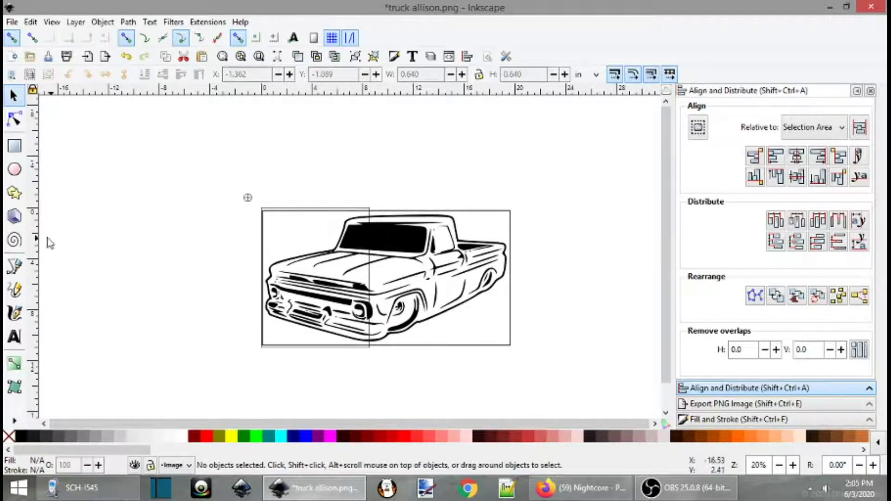
# - Draw a small circle left of the truck and cross it with vertical and horizontal lines
pyautogui.click(14, 169)
pyautogui.moveTo(217, 234); pyautogui.dragTo(249, 259)
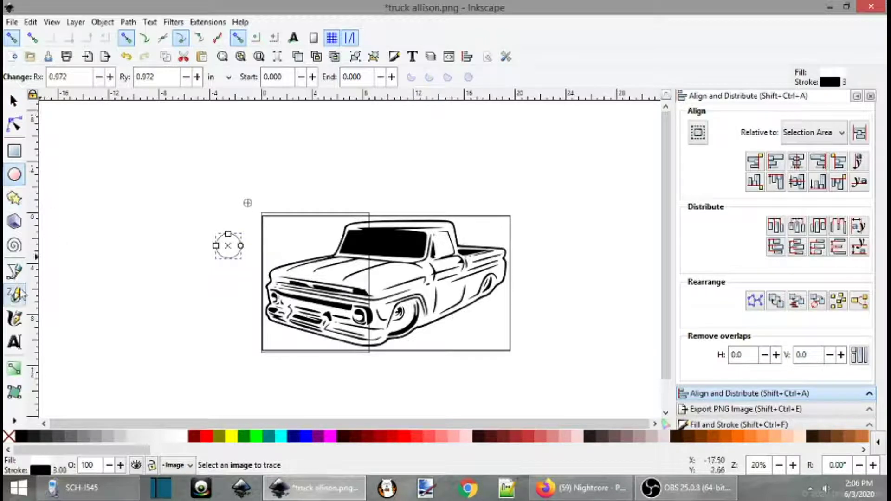
pyautogui.click(17, 276)
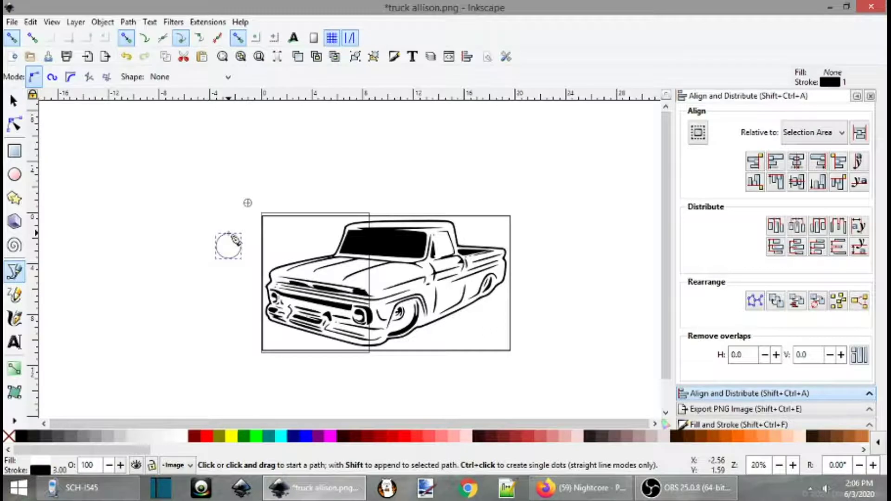
pyautogui.click(230, 234)
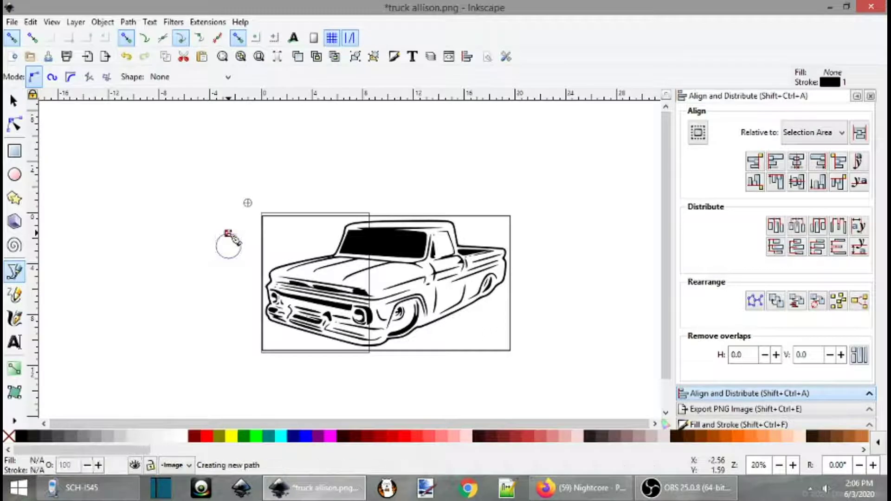
pyautogui.click(229, 259)
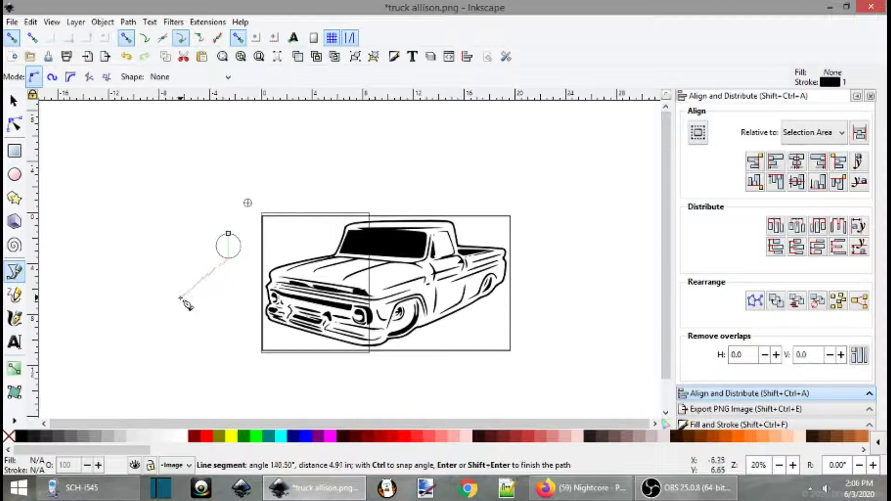
pyautogui.press('Return')
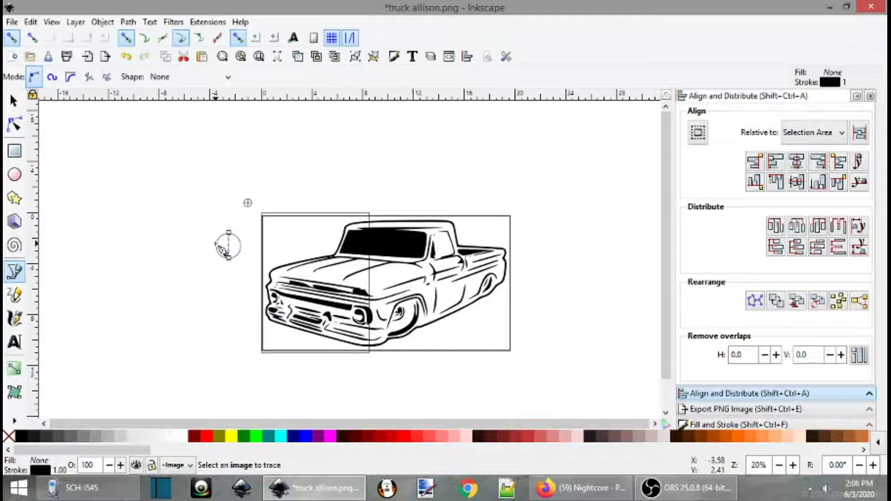
pyautogui.click(215, 244)
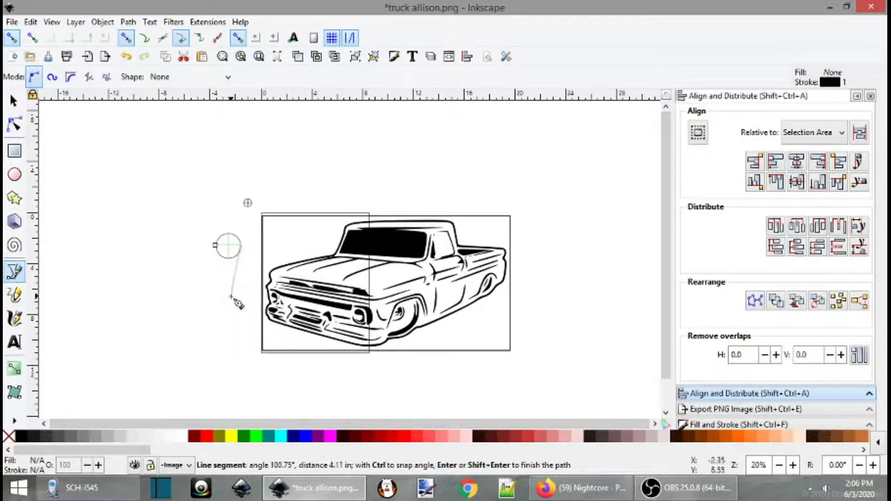
pyautogui.press('Return')
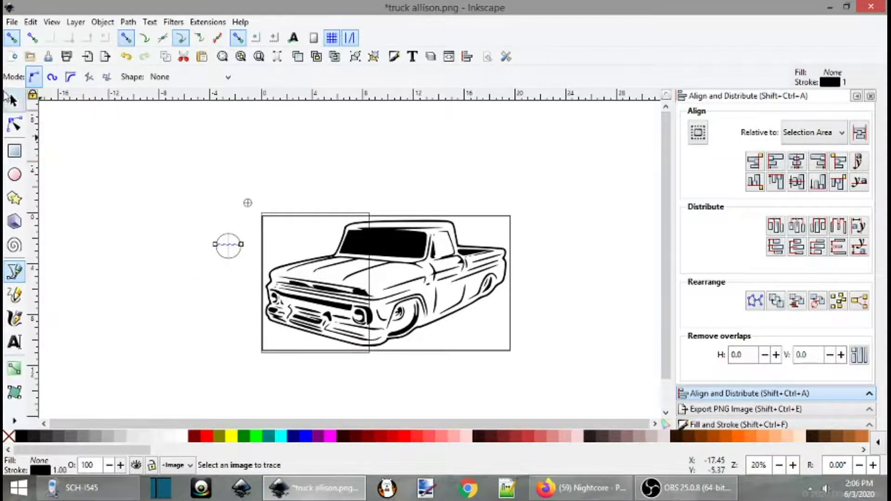
# - Select the circle and both lines and center them on both axes relative to the selection area
pyautogui.click(14, 101)
pyautogui.click(188, 223)
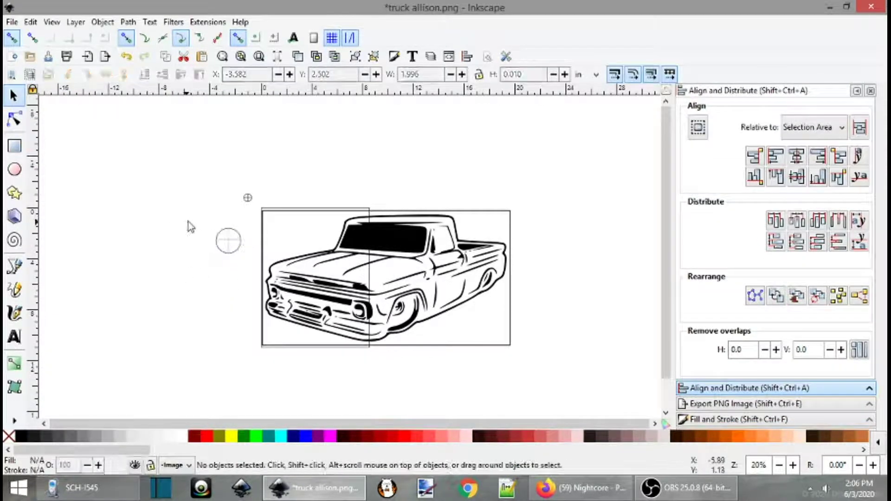
pyautogui.moveTo(187, 223); pyautogui.dragTo(252, 274)
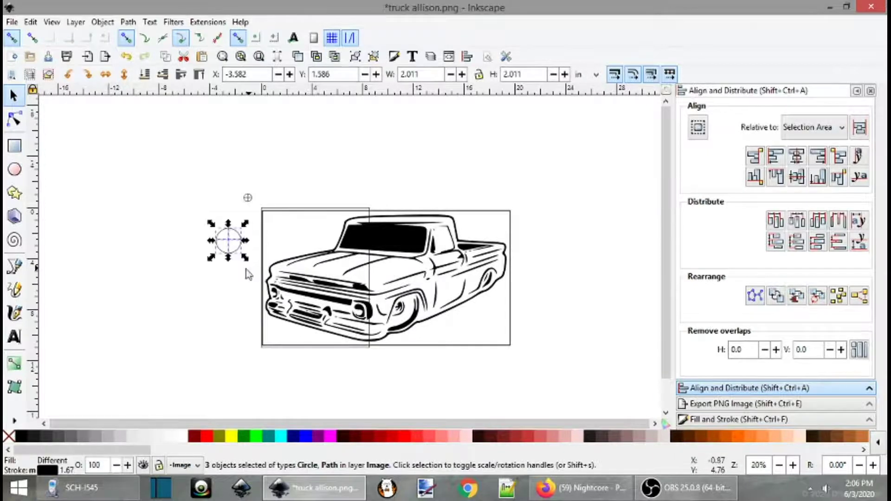
pyautogui.click(469, 59)
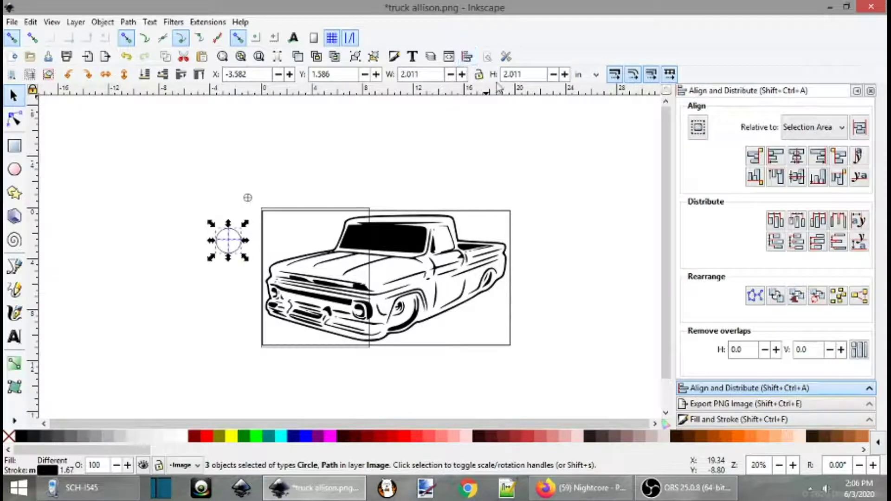
pyautogui.click(829, 134)
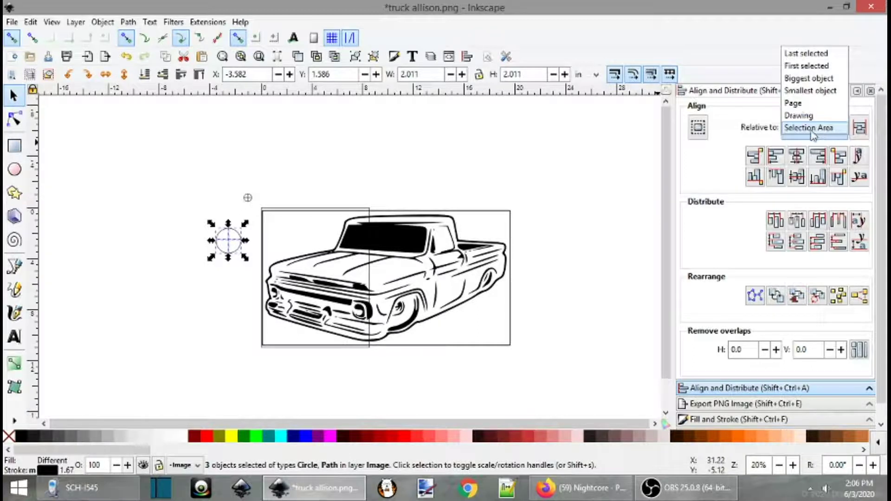
pyautogui.click(828, 131)
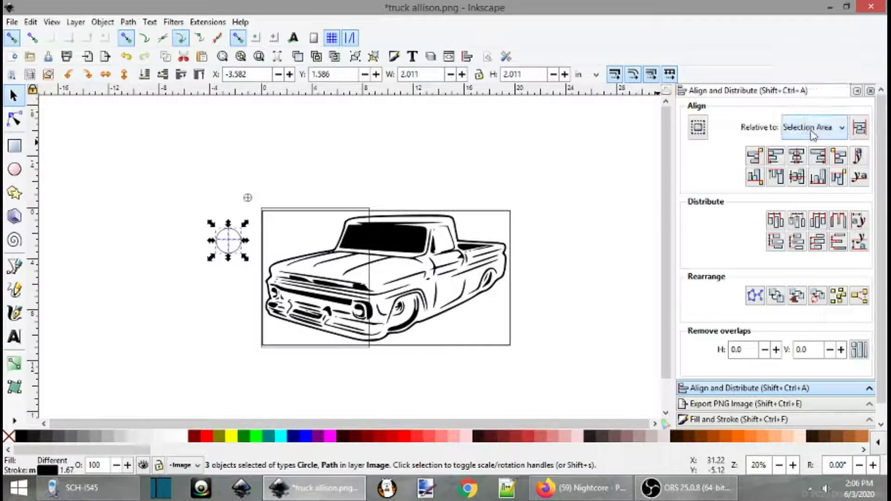
pyautogui.click(798, 158)
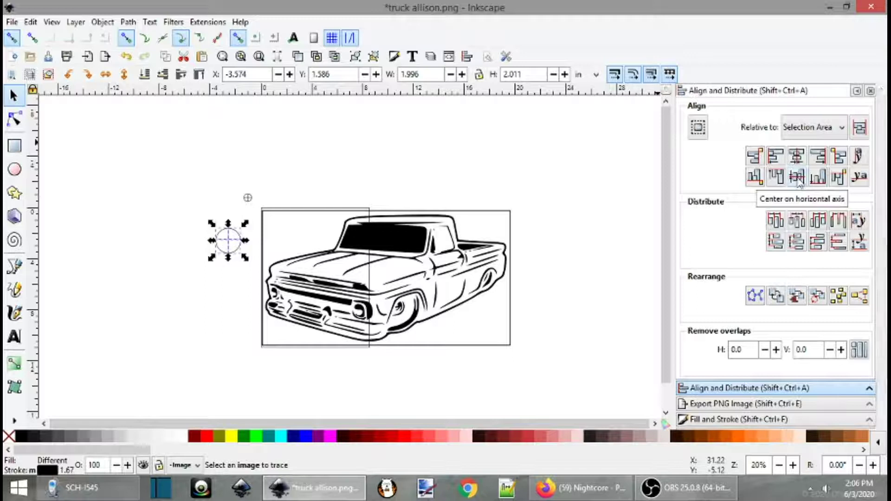
pyautogui.click(798, 182)
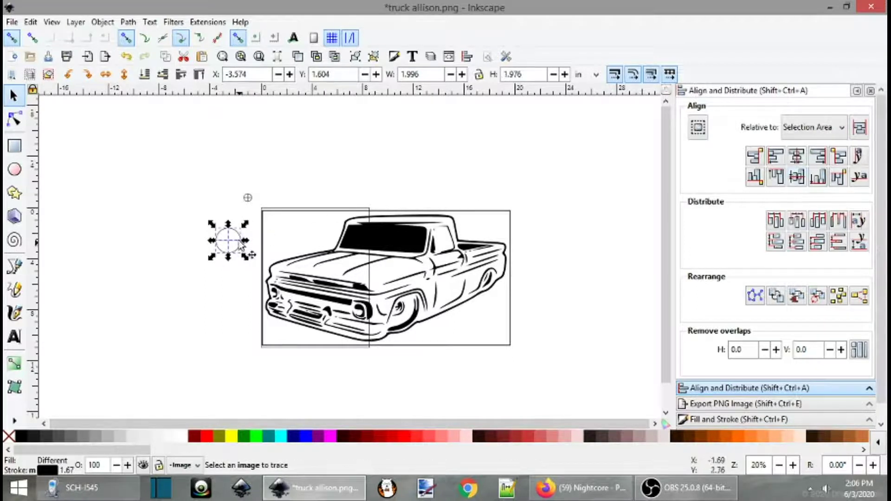
# - Set the mark's stroke width to 2, then 3 px, and reselect all three parts
pyautogui.rightClick(69, 469)
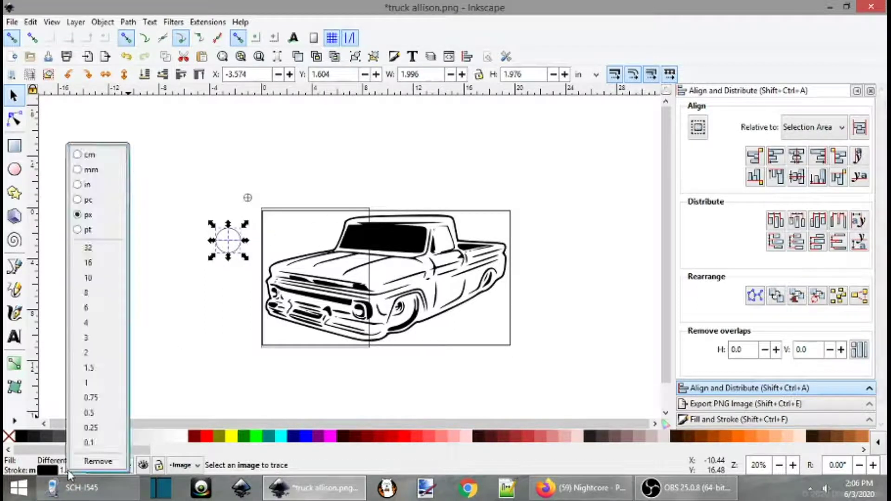
pyautogui.click(186, 297)
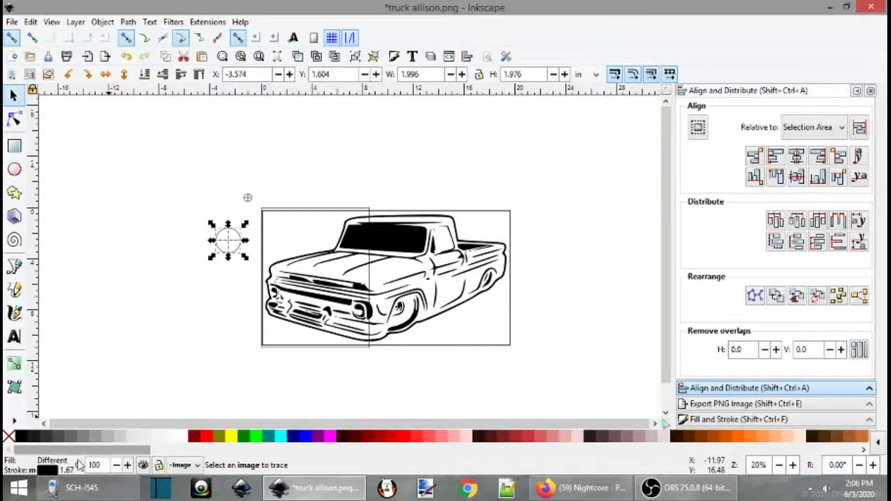
pyautogui.rightClick(64, 469)
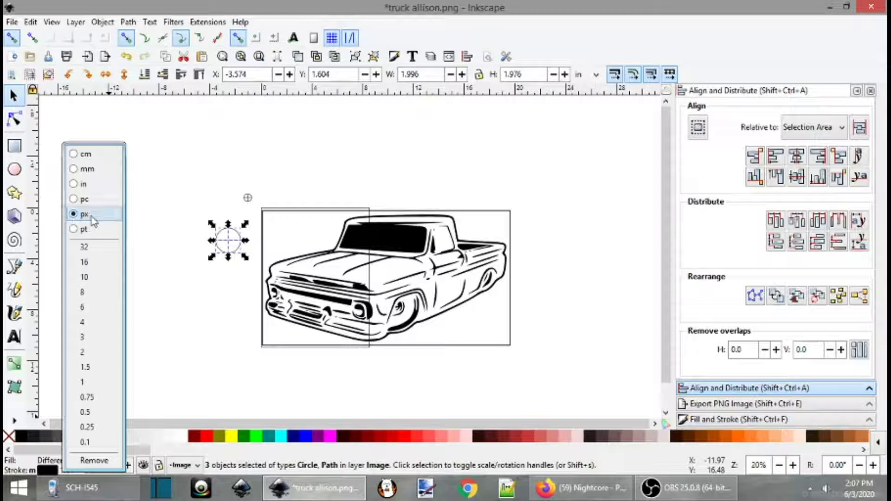
pyautogui.click(89, 356)
pyautogui.rightClick(68, 469)
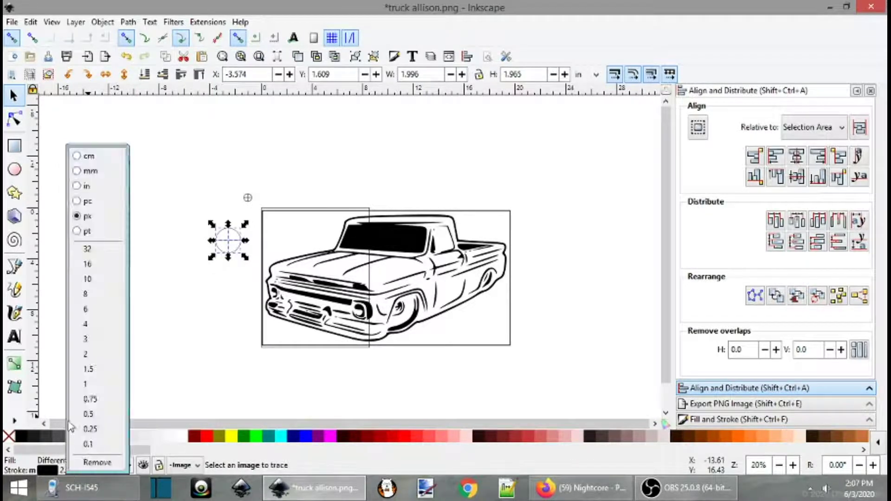
pyautogui.click(90, 341)
pyautogui.click(204, 285)
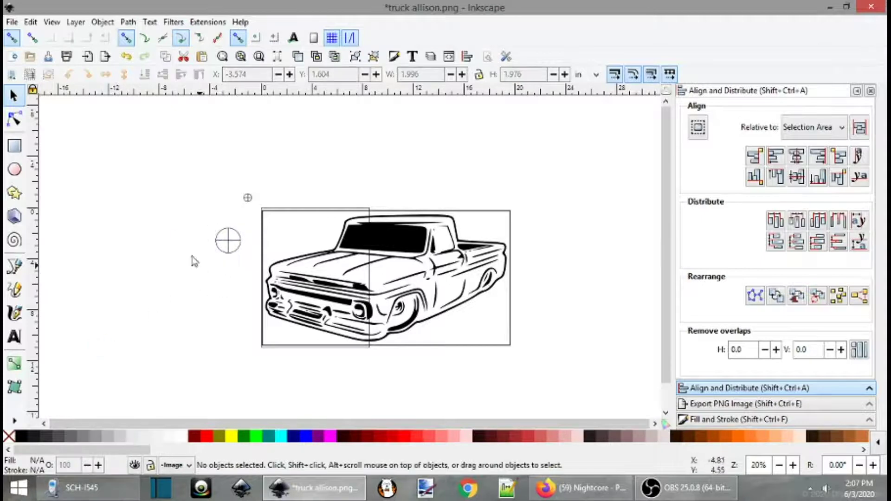
pyautogui.moveTo(202, 219); pyautogui.dragTo(255, 259)
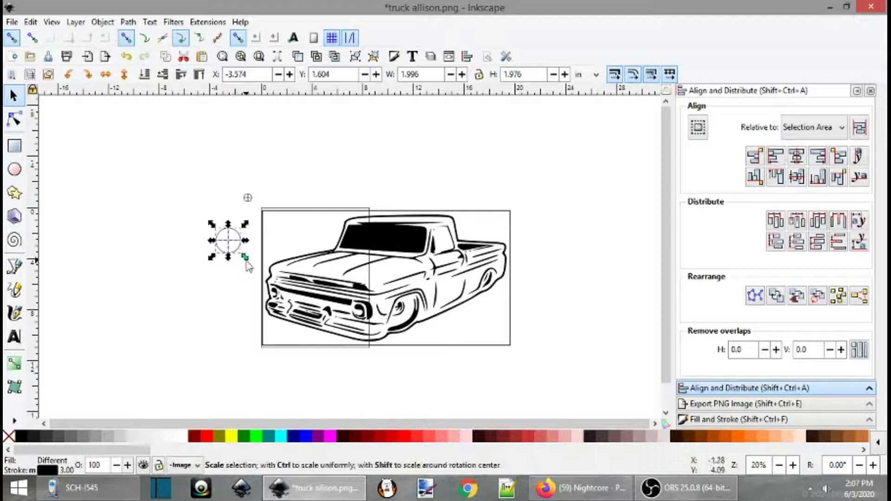
# - Scale the crosshair mark down to 0.768 × 0.760 in and reselect its three parts
pyautogui.moveTo(246, 258); pyautogui.dragTo(228, 245)
pyautogui.click(200, 258)
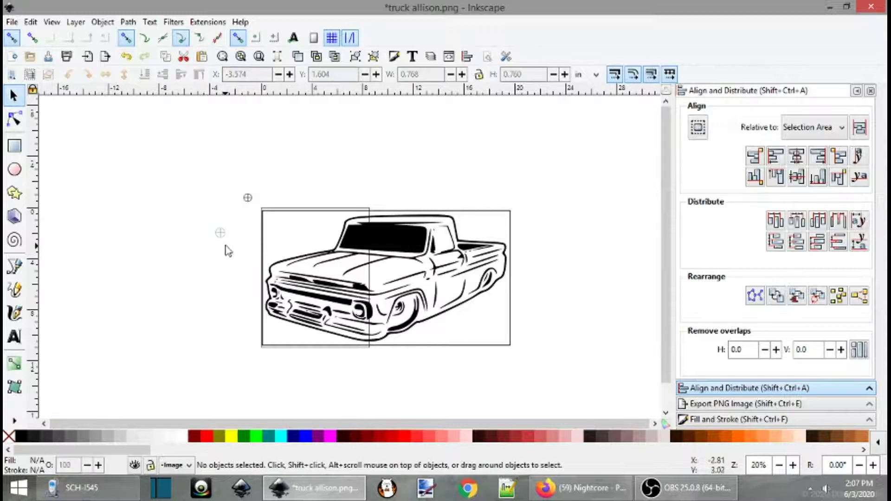
pyautogui.click(220, 232)
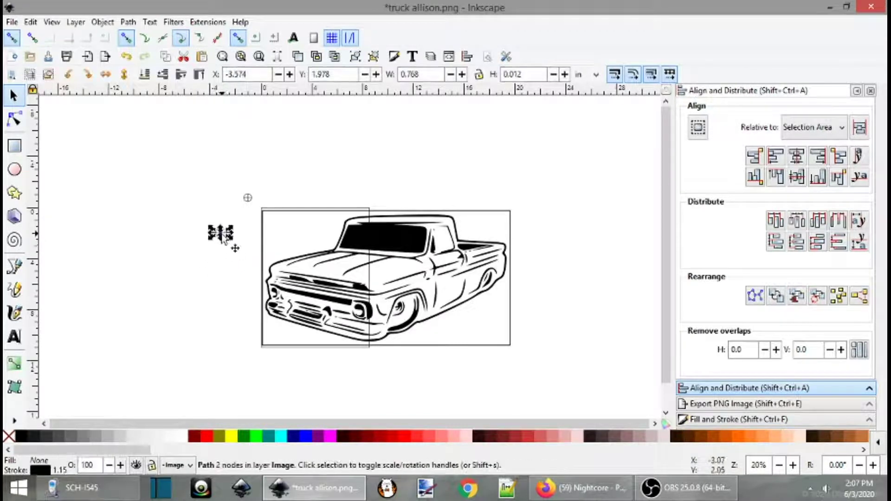
pyautogui.click(198, 221)
pyautogui.moveTo(195, 216); pyautogui.dragTo(236, 265)
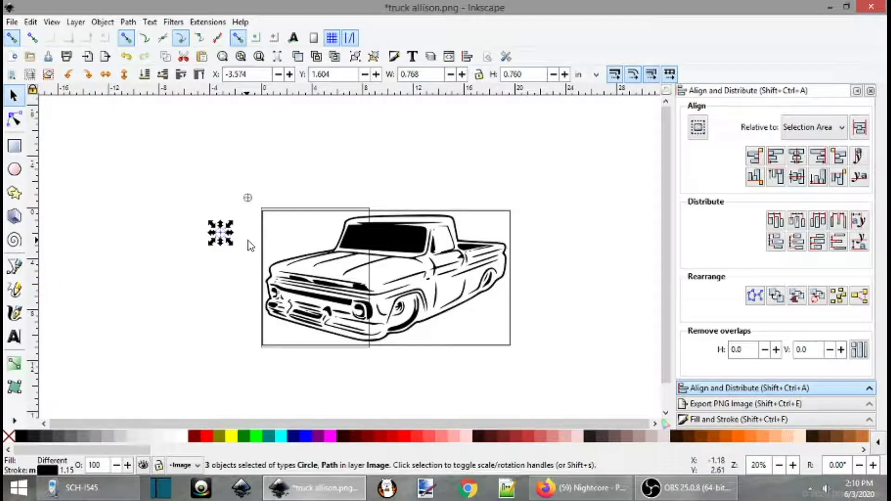
pyautogui.click(223, 265)
pyautogui.moveTo(201, 221)
pyautogui.mouseDown()
pyautogui.moveTo(232, 251)
pyautogui.moveTo(205, 231)
pyautogui.mouseUp()
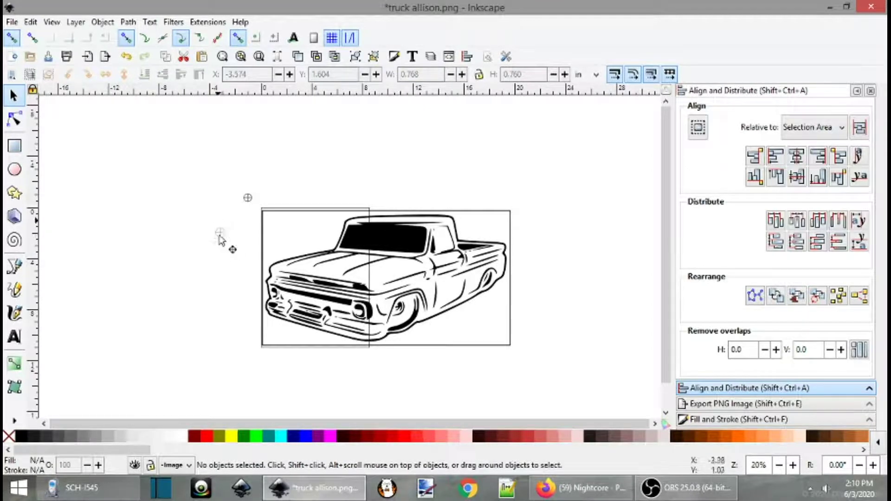
pyautogui.moveTo(208, 225); pyautogui.dragTo(241, 278)
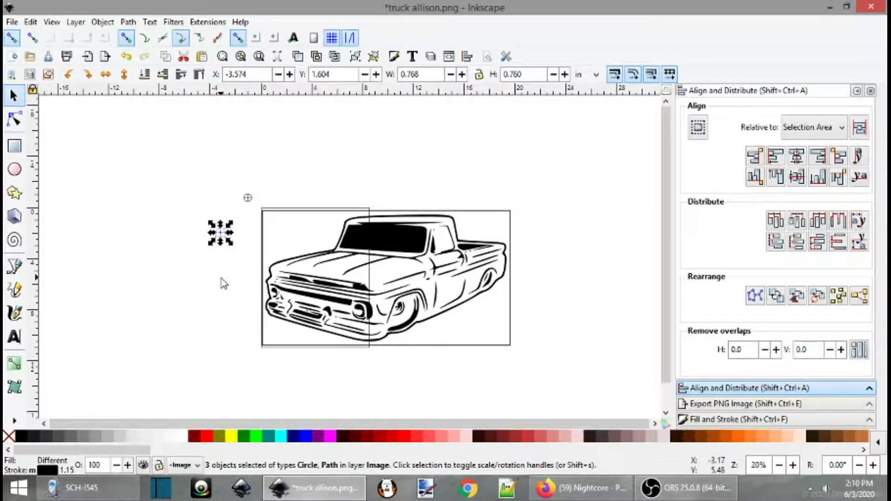
# - Group the circle and two crosshair lines into a single 3-object mark
pyautogui.press('ctrl')
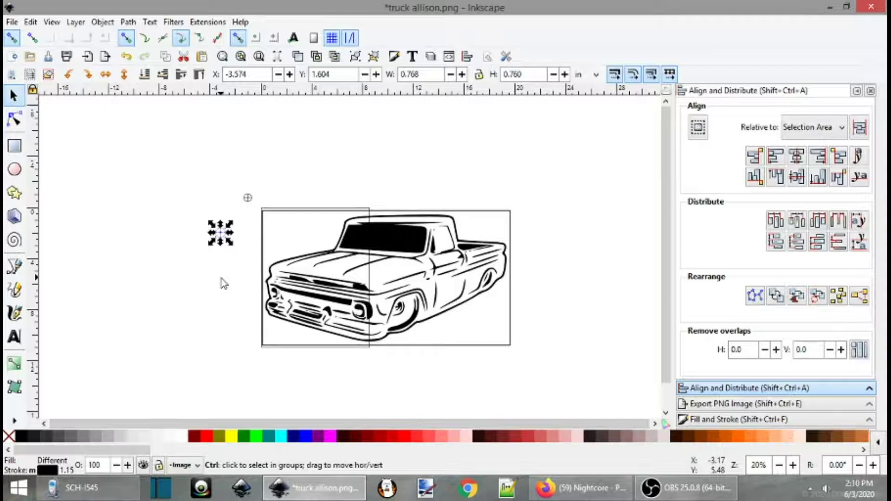
pyautogui.hotkey('shift', 'alt', 'b')
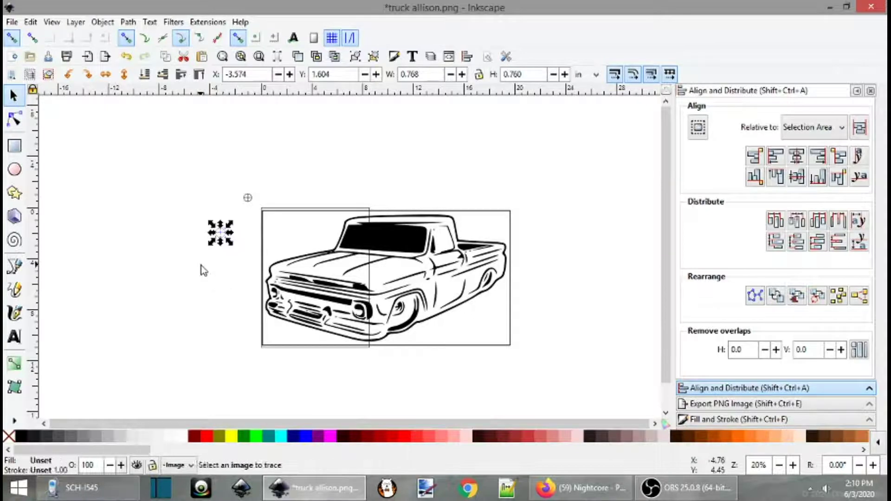
pyautogui.moveTo(211, 219); pyautogui.dragTo(235, 249)
pyautogui.click(221, 241)
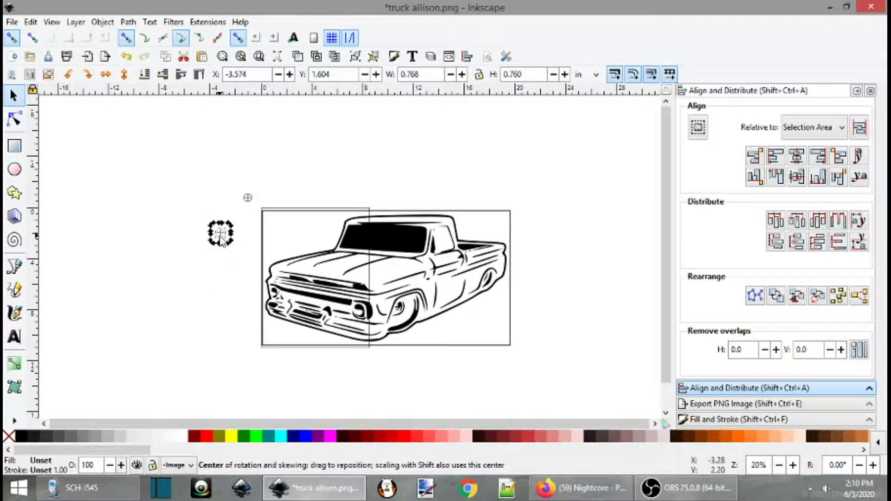
pyautogui.click(216, 250)
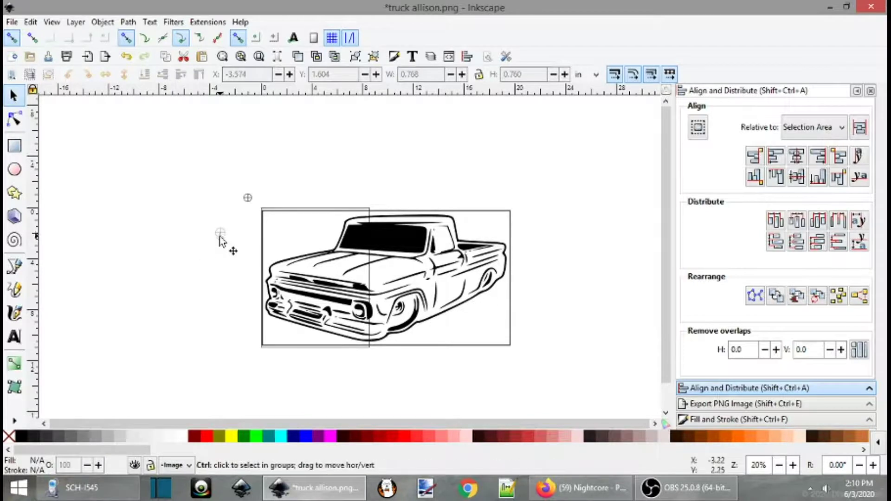
# - Move the mark group nearer the page, to X -2.281, Y 1.921 in
pyautogui.scroll(5, 223, 245)
pyautogui.click(237, 219)
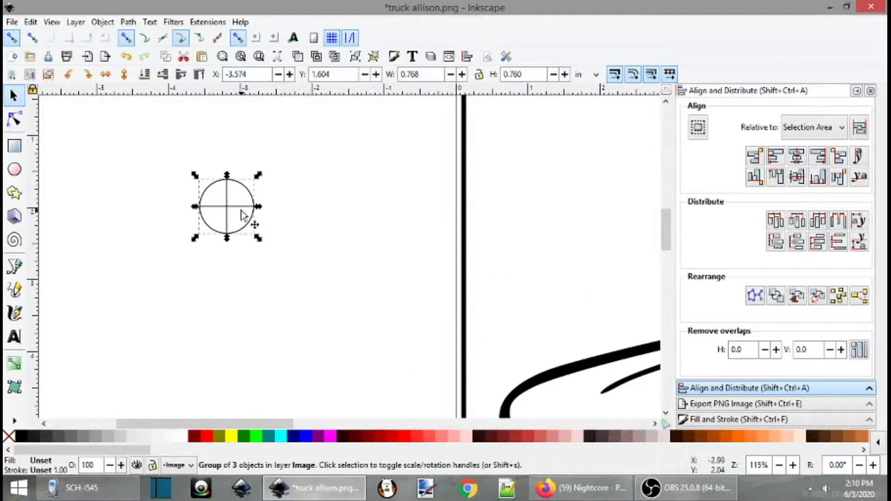
pyautogui.moveTo(246, 217); pyautogui.dragTo(309, 243)
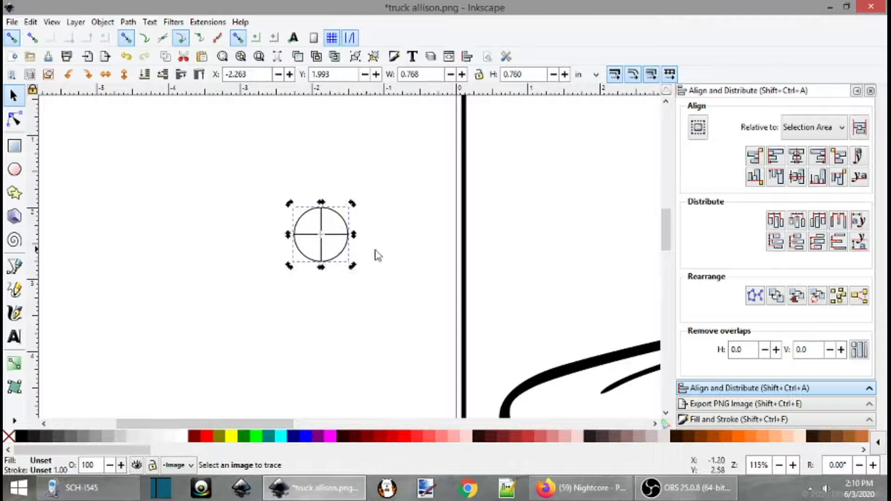
pyautogui.click(349, 252)
pyautogui.click(299, 253)
pyautogui.click(255, 220)
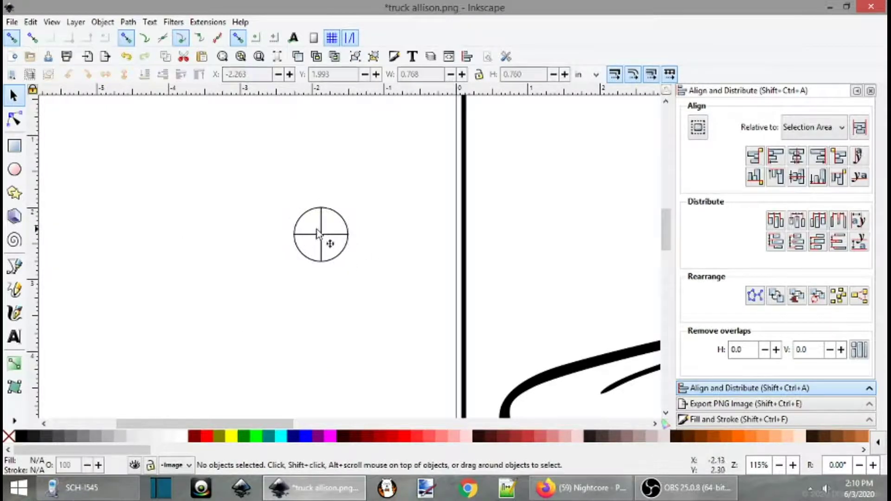
pyautogui.click(325, 233)
pyautogui.moveTo(325, 234); pyautogui.dragTo(283, 271)
pyautogui.scroll(-3, 330, 229)
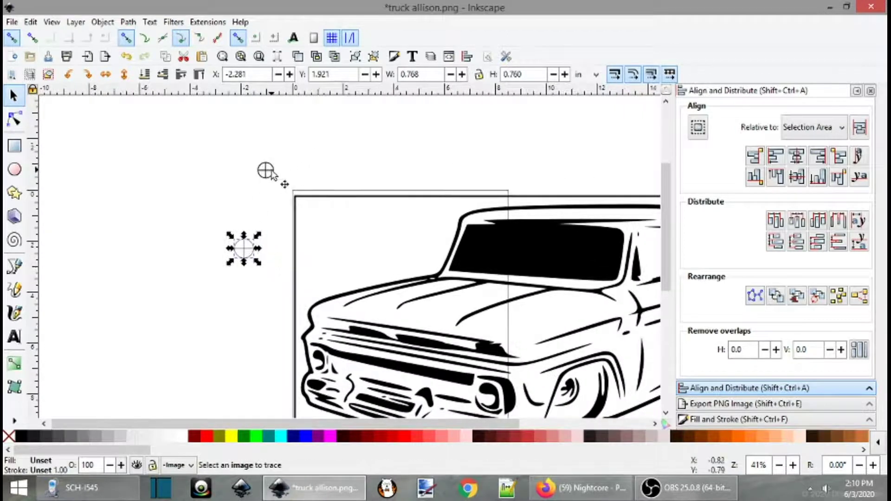
# - Move the mark up beside the page, undoing an accidental rotation-centre shift
pyautogui.moveTo(333, 241); pyautogui.dragTo(226, 159)
pyautogui.click(132, 170)
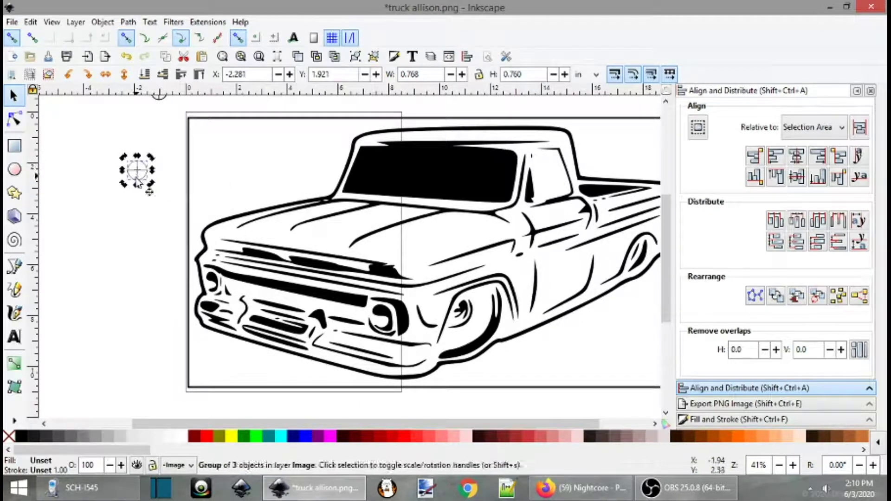
pyautogui.press('ctrl')
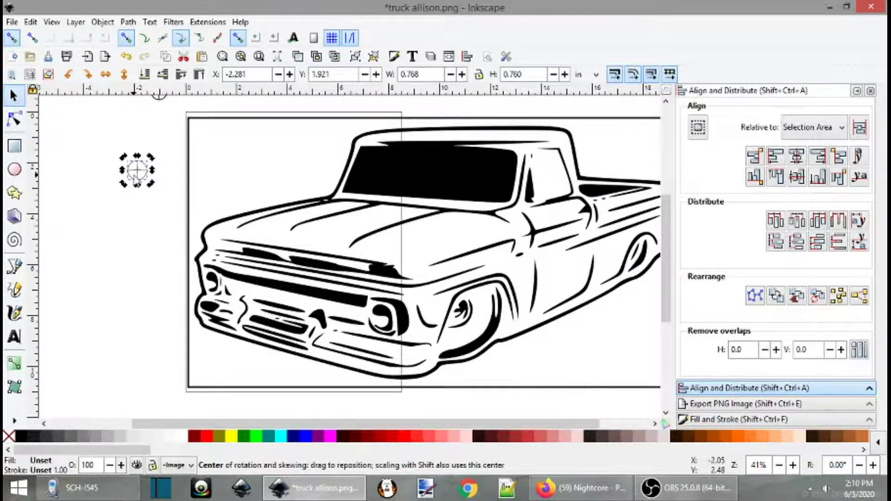
pyautogui.moveTo(144, 180); pyautogui.dragTo(163, 240)
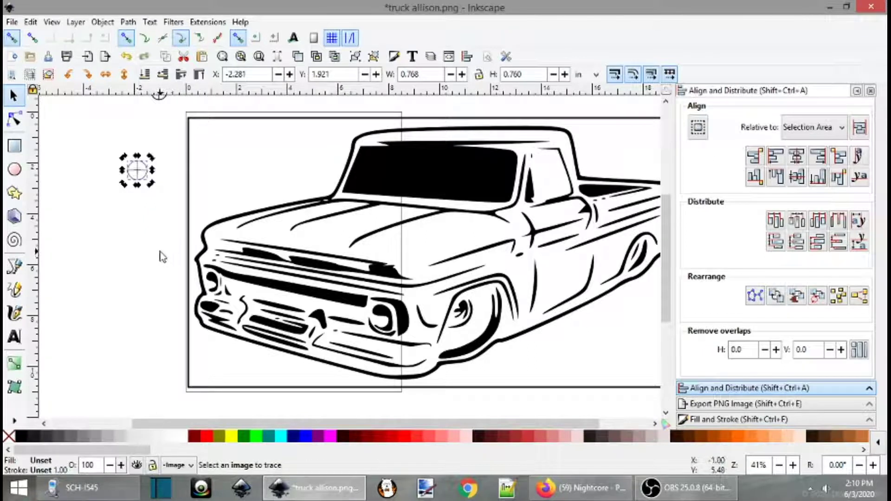
pyautogui.hotkey('ctrl', 'z')
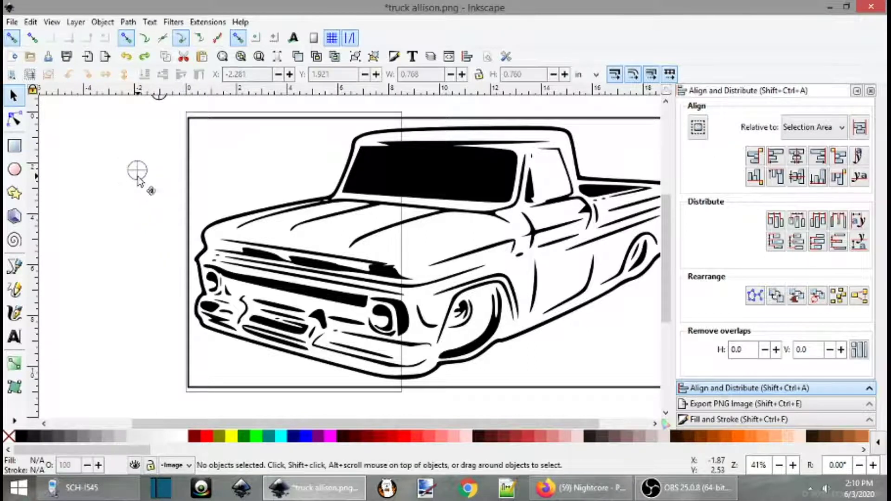
# - Duplicate the mark and place the copy above the windshield at X 5.549, Y 0.539 in
pyautogui.click(139, 180)
pyautogui.press('ctrl')
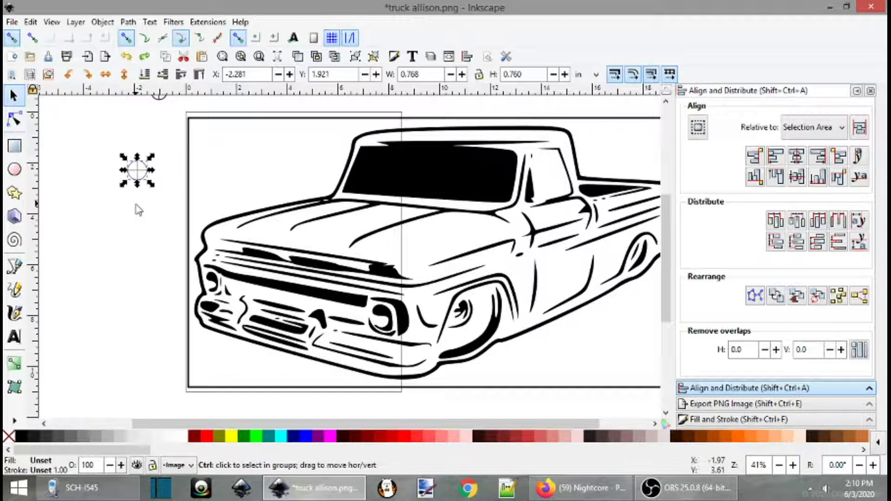
pyautogui.moveTo(141, 182); pyautogui.dragTo(340, 148)
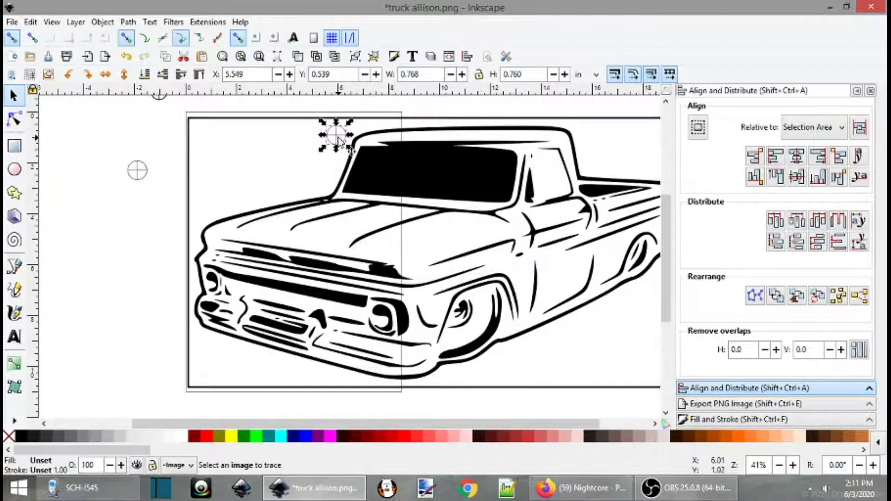
# - Duplicate the top crosshair, move it to the page's bottom edge, and shrink it slightly
pyautogui.press('ctrl')
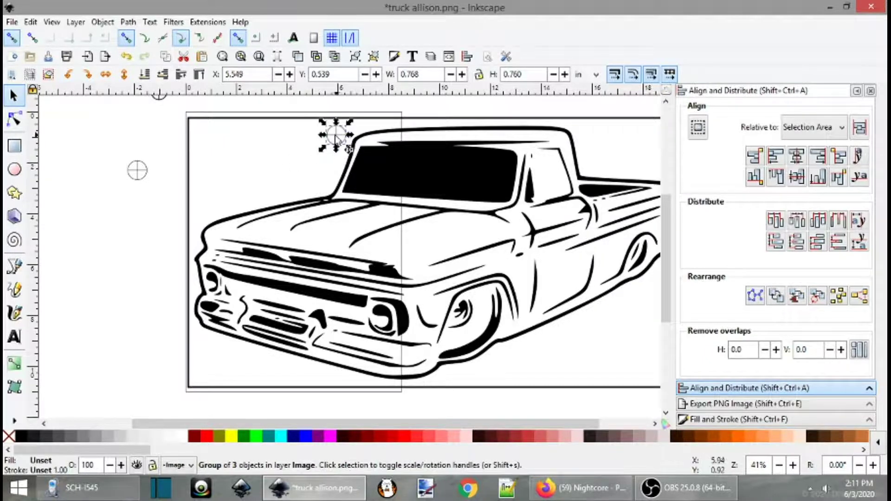
pyautogui.moveTo(335, 137); pyautogui.dragTo(307, 379)
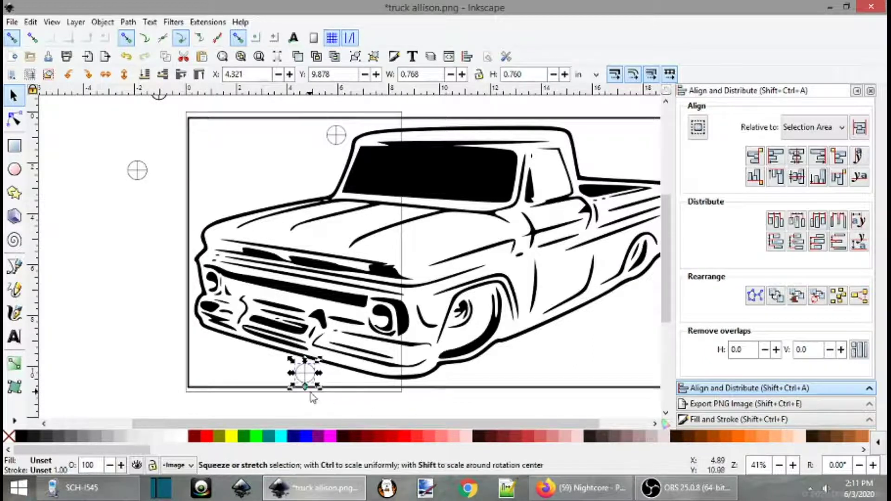
pyautogui.moveTo(318, 386); pyautogui.dragTo(335, 380)
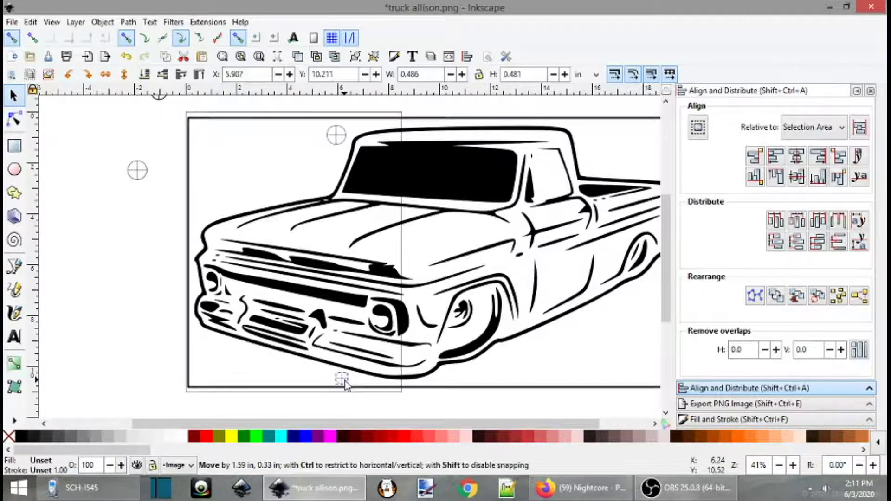
pyautogui.click(346, 385)
# - Enlarge the crosshair left of the page and move it lower
pyautogui.click(149, 180)
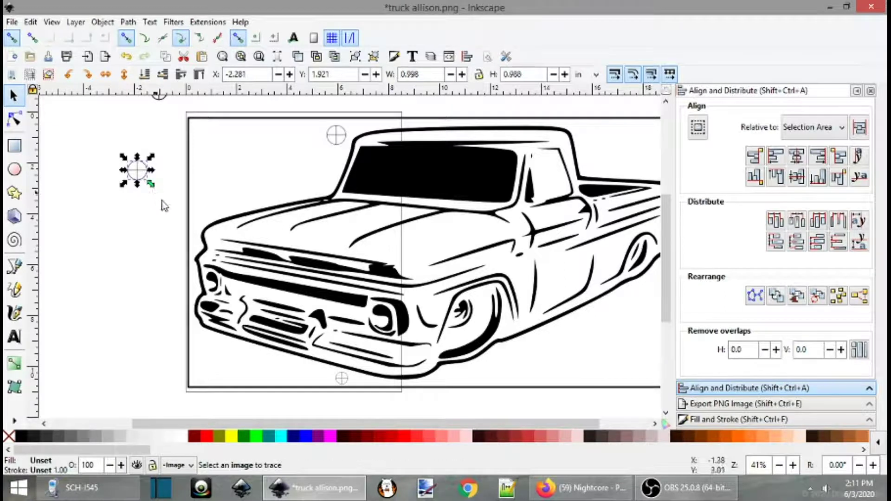
pyautogui.moveTo(151, 185); pyautogui.dragTo(177, 232)
pyautogui.moveTo(158, 200); pyautogui.dragTo(138, 252)
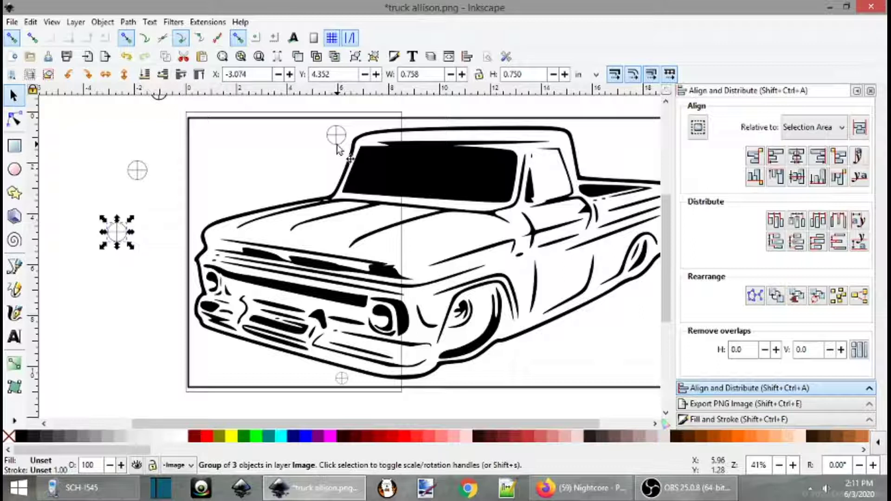
# - Move the small crosshair aside and group the truck with its registration marks
pyautogui.scroll(-3, 334, 197)
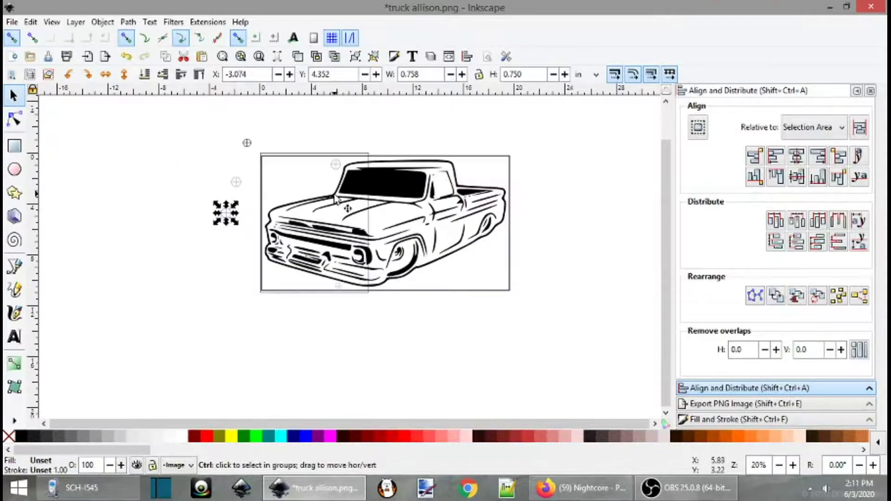
pyautogui.moveTo(280, 161); pyautogui.dragTo(475, 282)
pyautogui.click(275, 156)
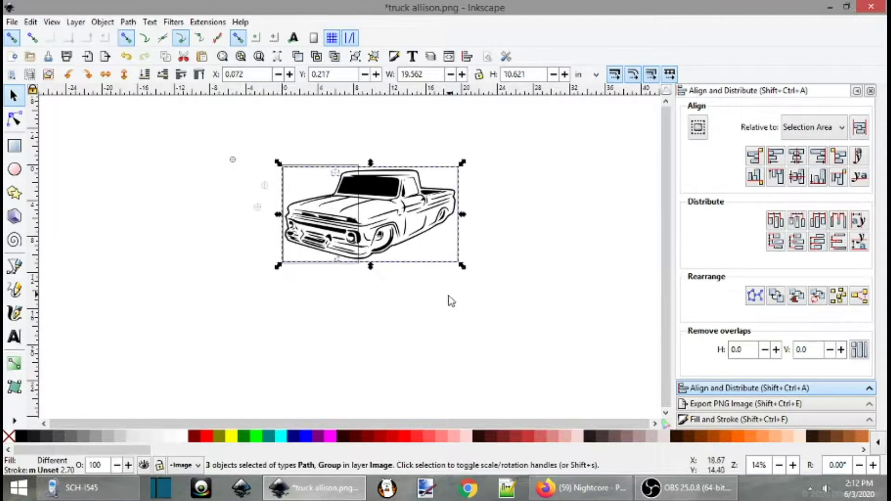
pyautogui.press('ctrl')
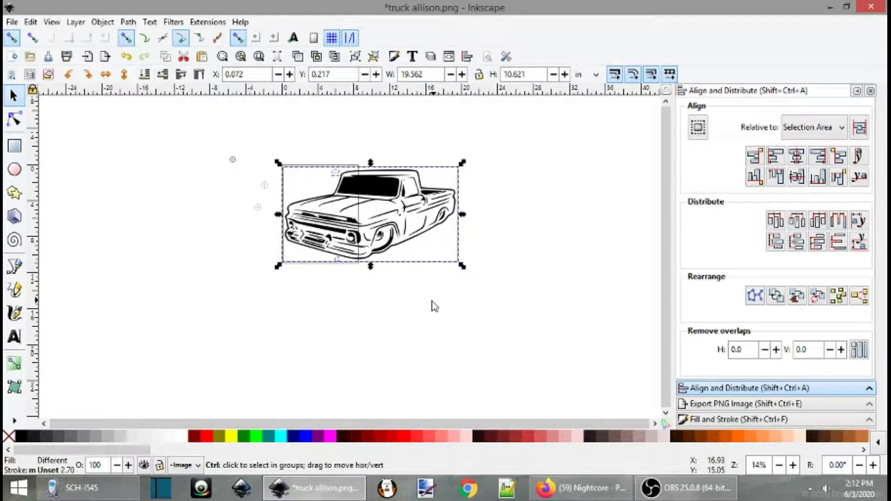
pyautogui.hotkey('shift', 'alt', 'b')
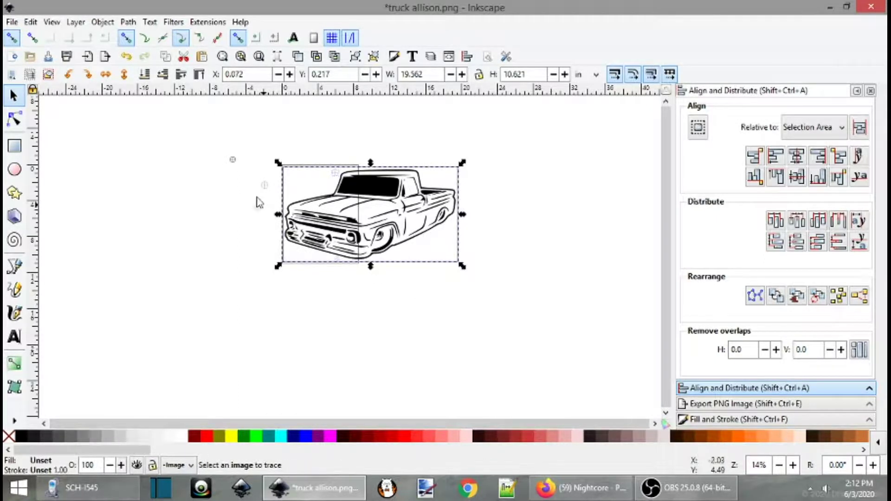
# - Move the three spare crosshairs below the truck, to X 8.118, Y 15.194 in
pyautogui.moveTo(218, 153)
pyautogui.mouseDown()
pyautogui.moveTo(276, 203)
pyautogui.moveTo(273, 223)
pyautogui.mouseUp()
pyautogui.moveTo(233, 155)
pyautogui.mouseDown()
pyautogui.moveTo(410, 157)
pyautogui.moveTo(437, 312)
pyautogui.moveTo(388, 326)
pyautogui.moveTo(367, 303)
pyautogui.mouseUp()
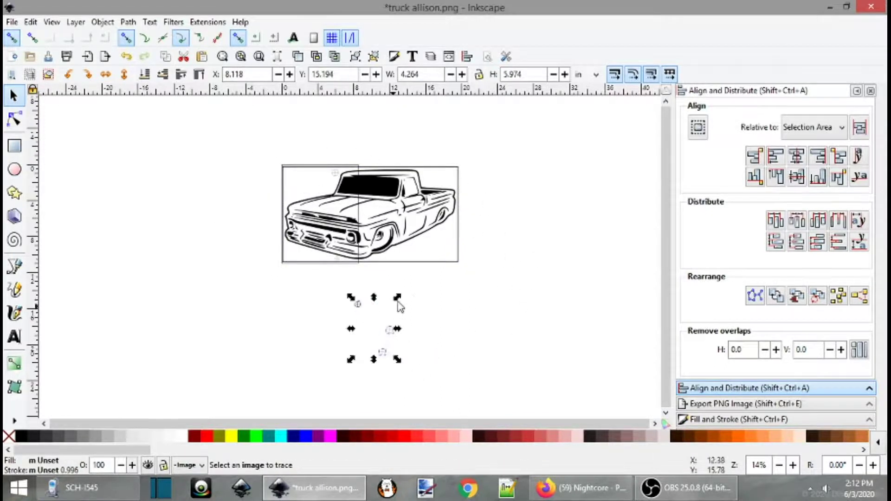
pyautogui.click(428, 304)
pyautogui.scroll(2, 412, 281)
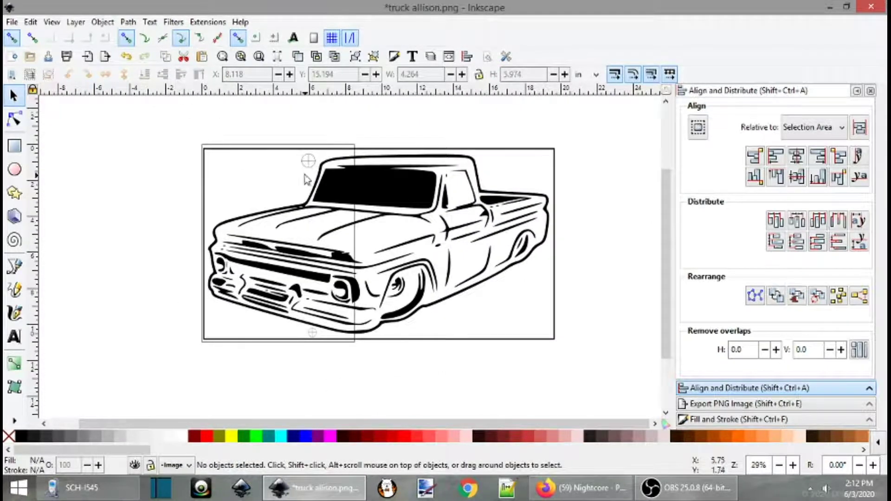
# - Nudge the truck-and-crosshair group slightly to the right
pyautogui.click(313, 164)
pyautogui.moveTo(311, 163)
pyautogui.mouseDown()
pyautogui.moveTo(294, 142)
pyautogui.moveTo(313, 164)
pyautogui.mouseUp()
pyautogui.hotkey('ctrl', 'z')
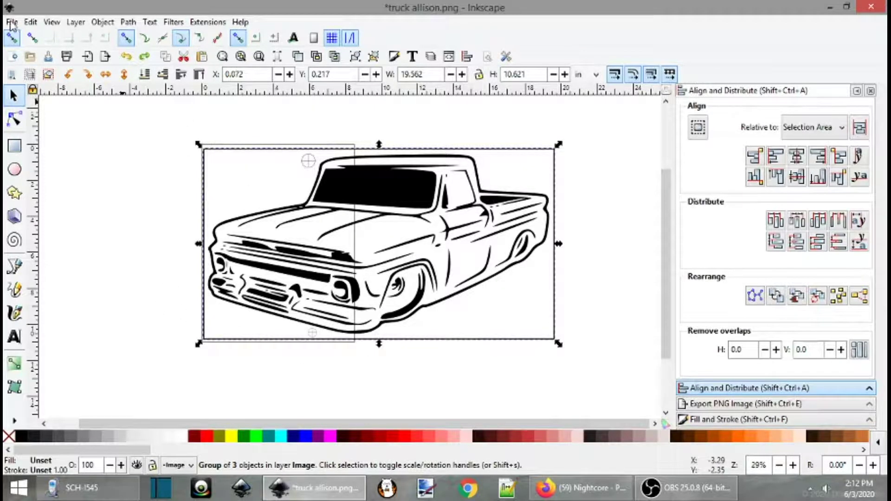
pyautogui.moveTo(279, 225)
pyautogui.mouseDown()
pyautogui.moveTo(288, 225)
pyautogui.moveTo(279, 227)
pyautogui.mouseUp()
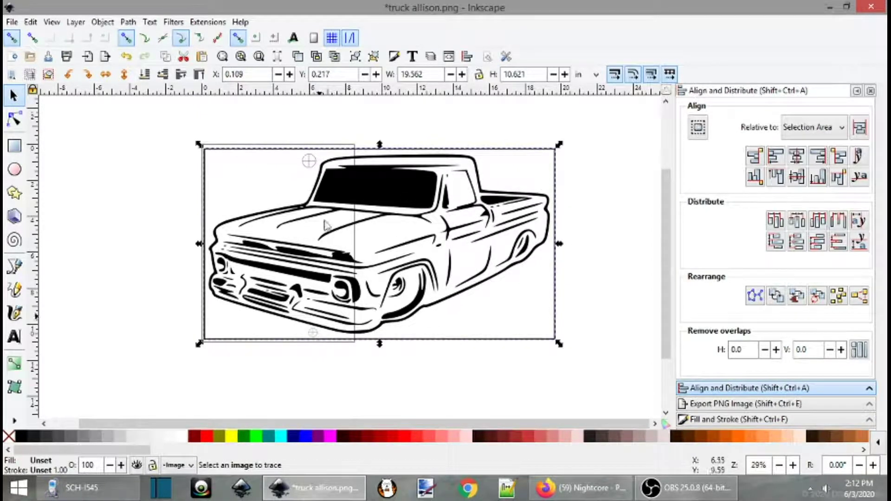
# - Open the Print dialog from the File menu and close it without printing
pyautogui.click(12, 22)
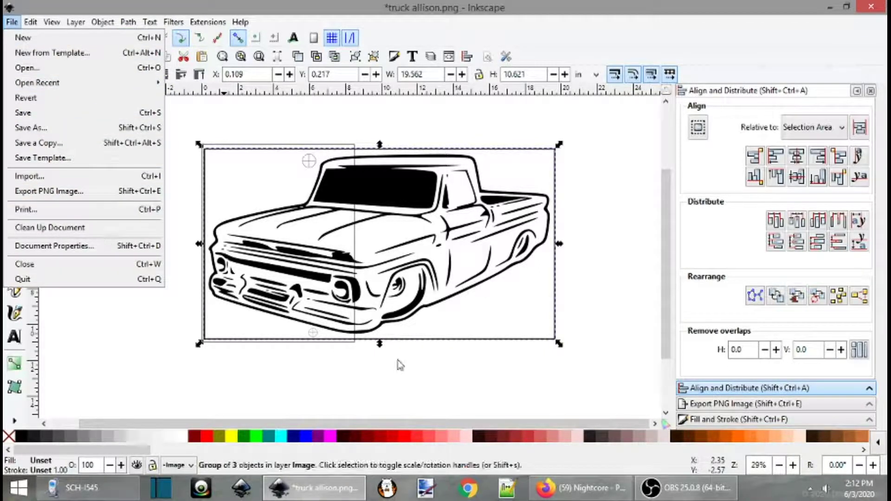
pyautogui.click(627, 171)
pyautogui.click(813, 131)
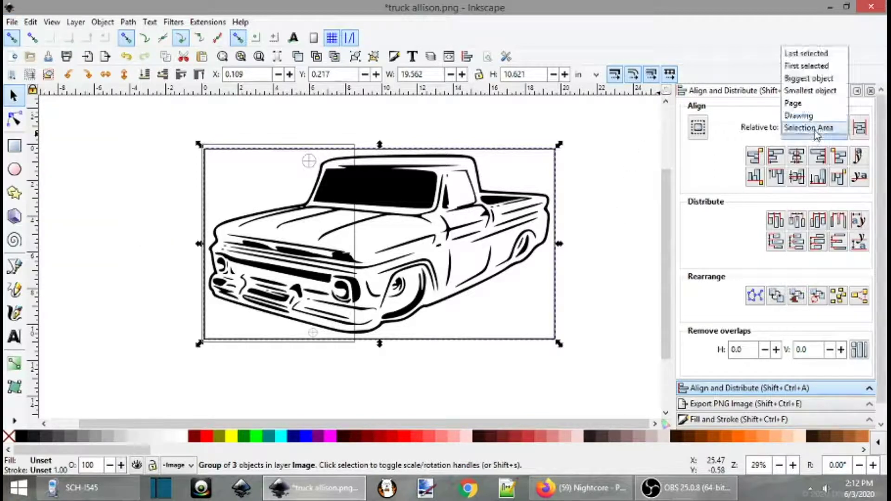
pyautogui.click(12, 22)
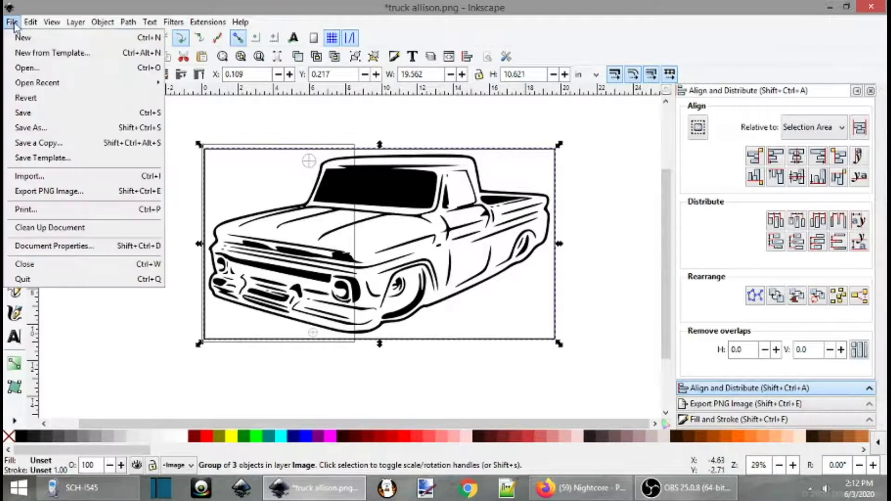
pyautogui.click(44, 210)
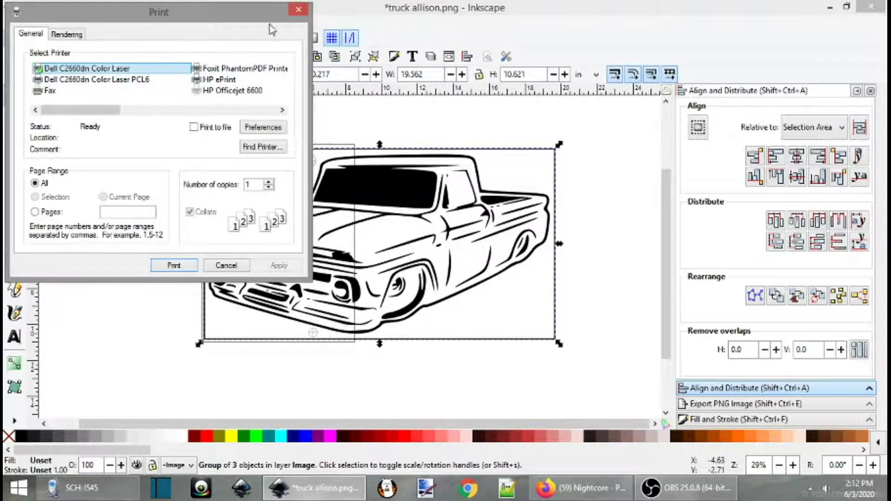
pyautogui.click(298, 10)
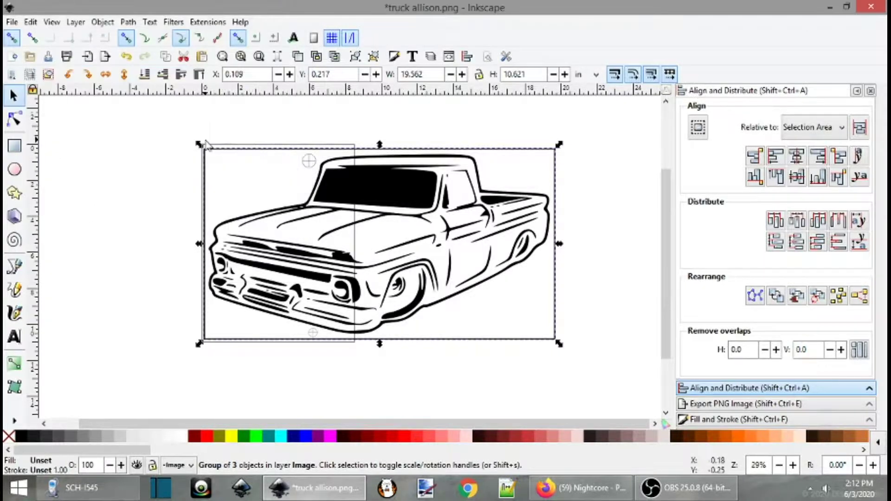
# - Set Align and Distribute 'Relative to' to Page, then deselect the group
pyautogui.click(810, 137)
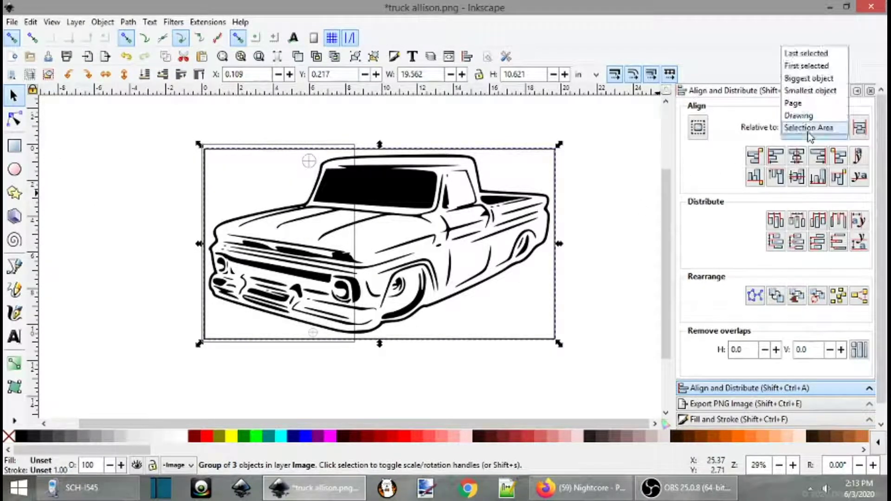
pyautogui.click(797, 105)
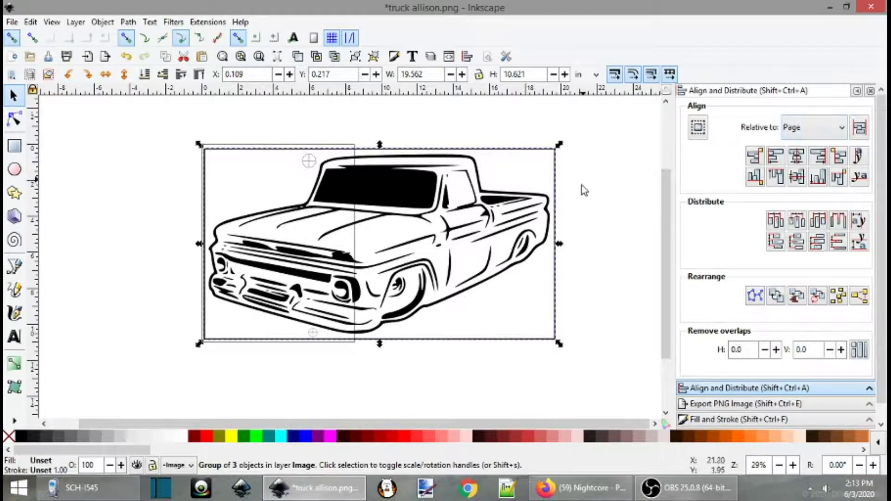
pyautogui.click(117, 243)
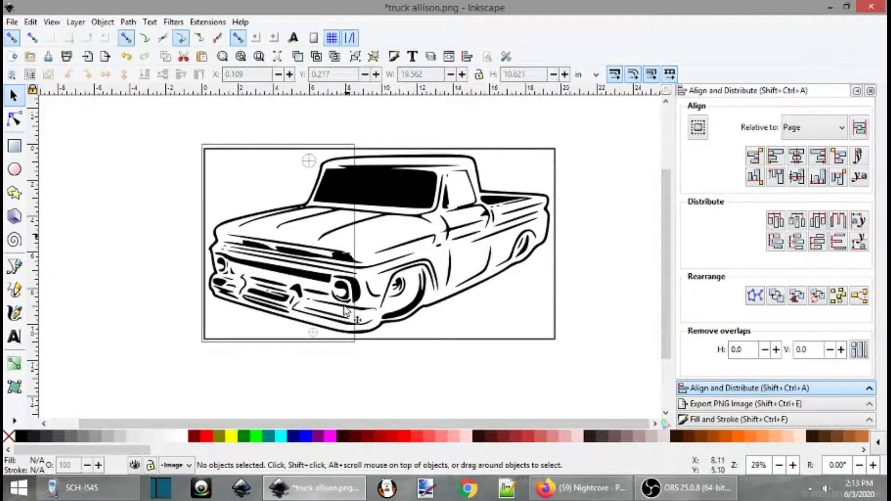
# - Drag the truck group left to about X -5.283 in, then deselect it
pyautogui.moveTo(332, 262); pyautogui.dragTo(240, 265)
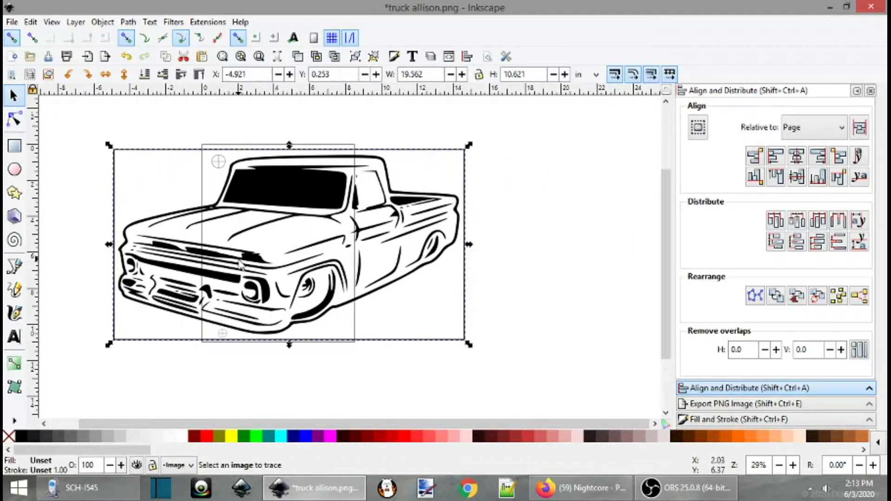
pyautogui.hotkey('ctrl', 'z')
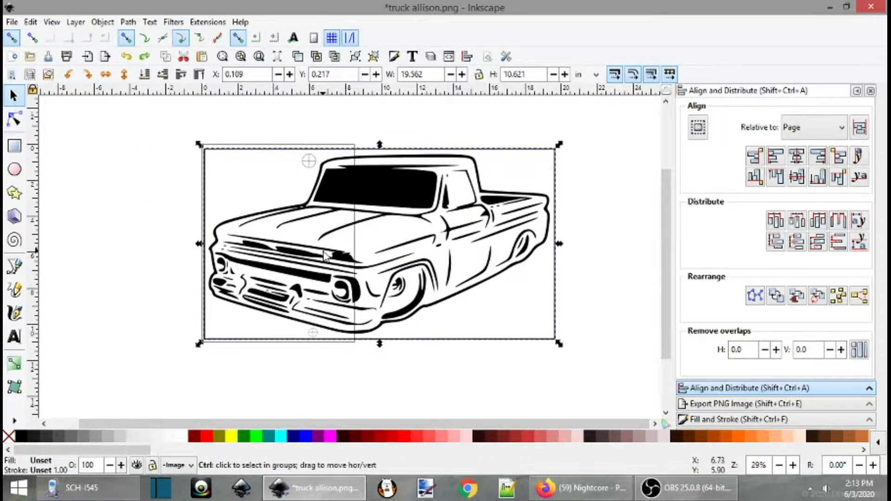
pyautogui.moveTo(318, 254); pyautogui.dragTo(214, 253)
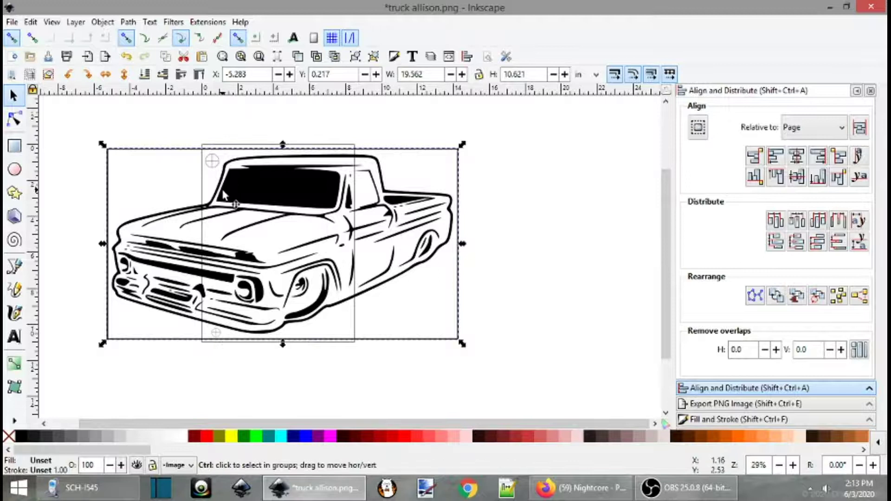
pyautogui.moveTo(221, 192)
pyautogui.mouseDown()
pyautogui.moveTo(191, 191)
pyautogui.moveTo(227, 194)
pyautogui.mouseUp()
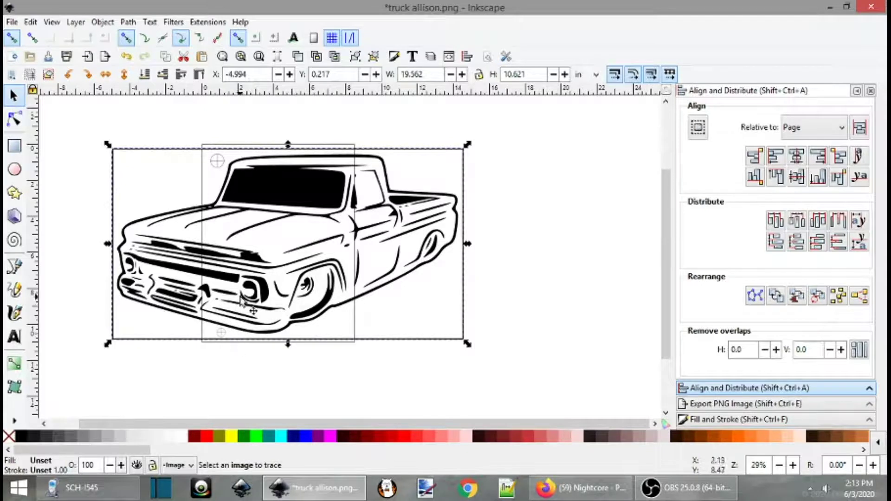
pyautogui.moveTo(239, 266); pyautogui.dragTo(231, 261)
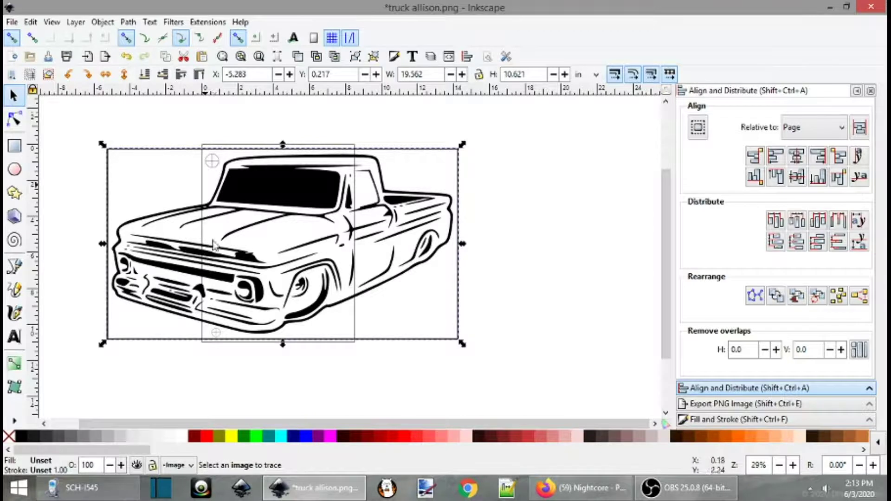
pyautogui.click(241, 384)
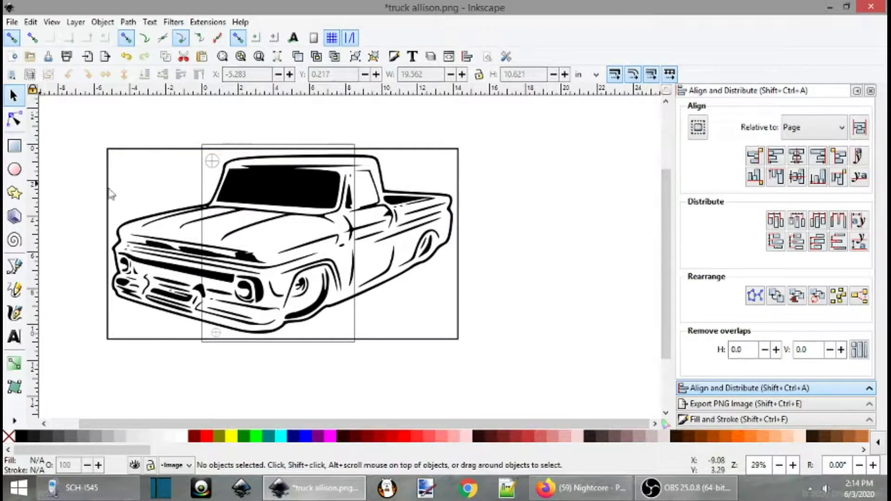
# - Move the lower crosshair mark onto the page's bottom edge at X 7.612, Y 9.911 in
pyautogui.scroll(-3, 291, 379)
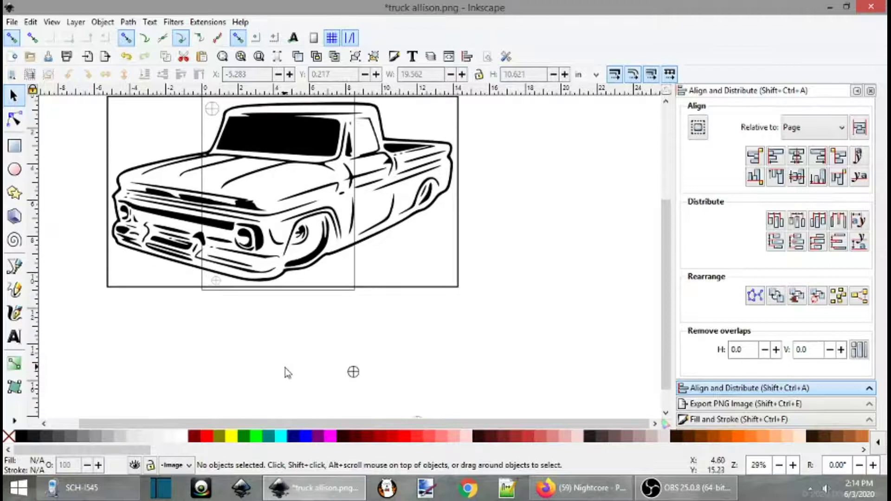
pyautogui.click(362, 379)
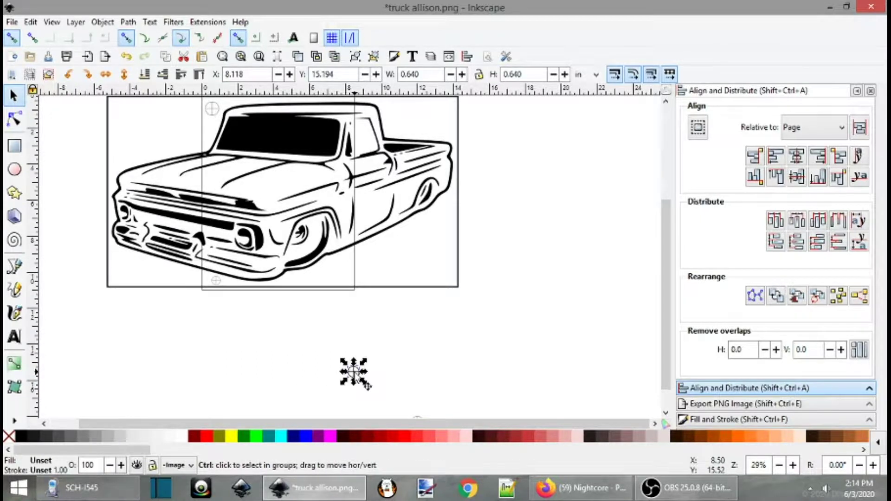
pyautogui.moveTo(364, 381); pyautogui.dragTo(340, 168)
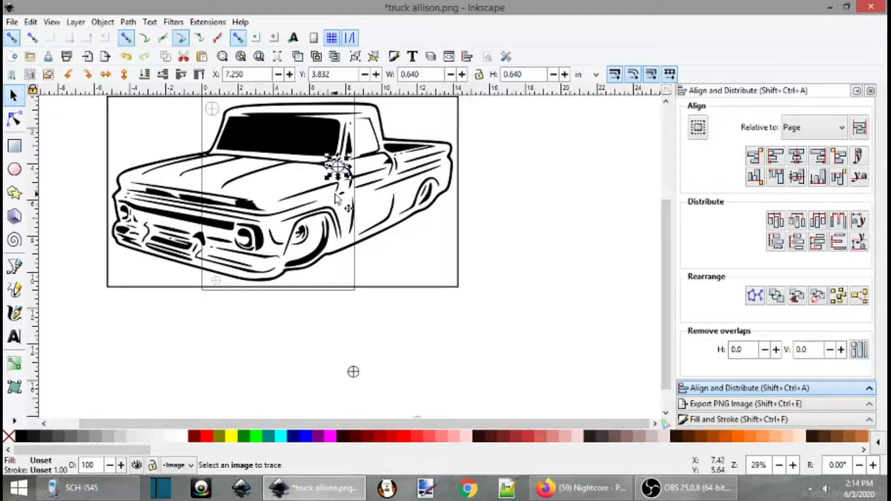
pyautogui.moveTo(336, 172); pyautogui.dragTo(345, 212)
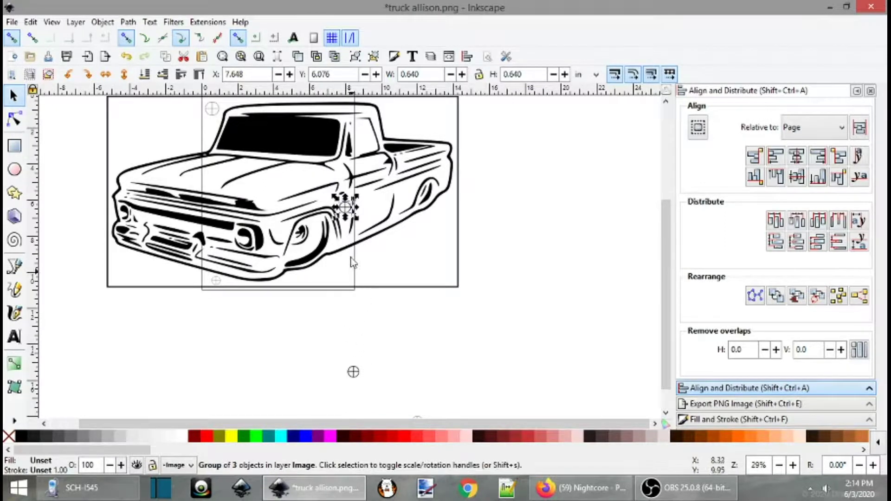
pyautogui.moveTo(356, 219); pyautogui.dragTo(344, 282)
# - Select the truck and both registration marks and group them into one object
pyautogui.click(357, 344)
pyautogui.scroll(-2, 358, 360)
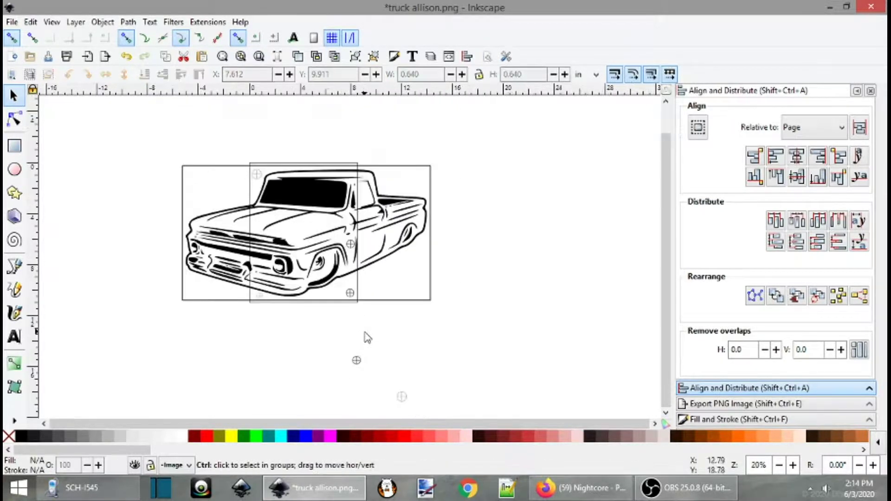
pyautogui.moveTo(203, 186); pyautogui.dragTo(450, 339)
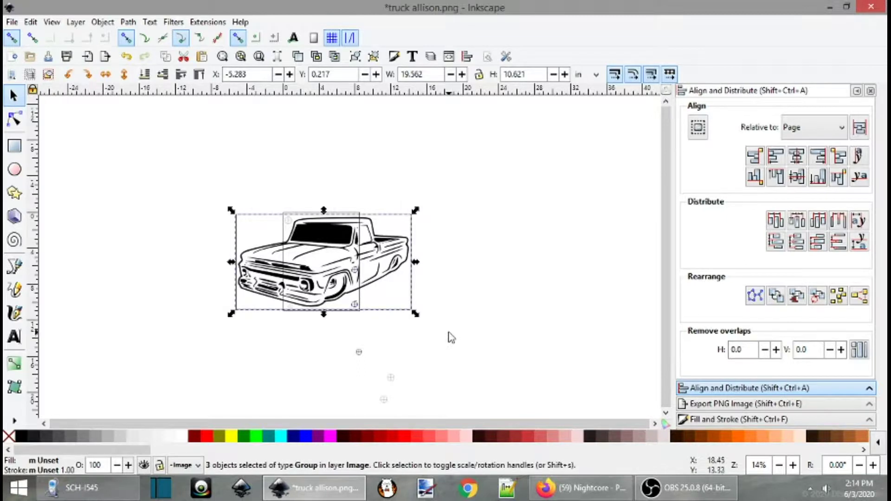
pyautogui.hotkey('shift', 'alt', 'b')
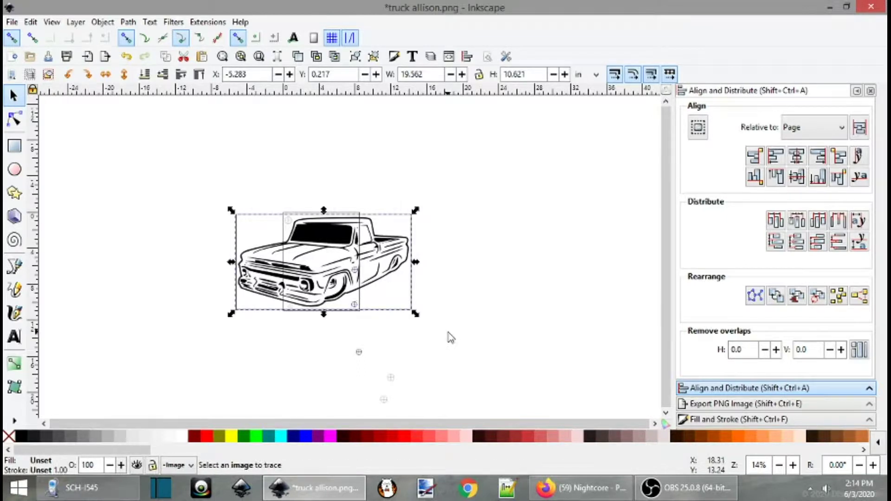
pyautogui.click(450, 287)
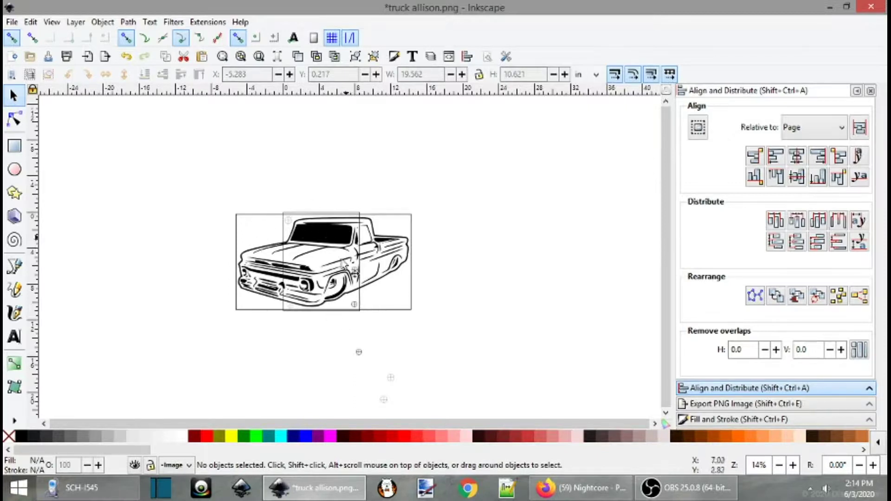
# - Place the group's left end on the page's left edge, at X 0.217, Y 0.197 in
pyautogui.moveTo(332, 269); pyautogui.dragTo(306, 267)
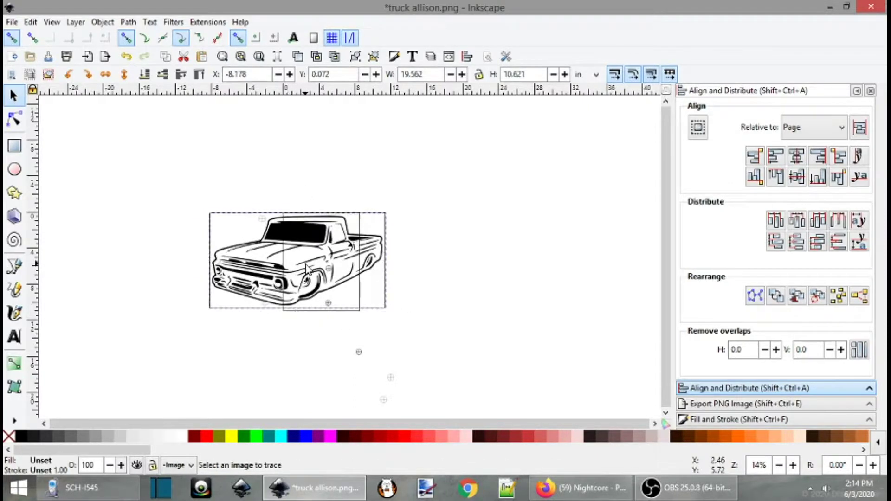
pyautogui.hotkey('ctrl', 'z')
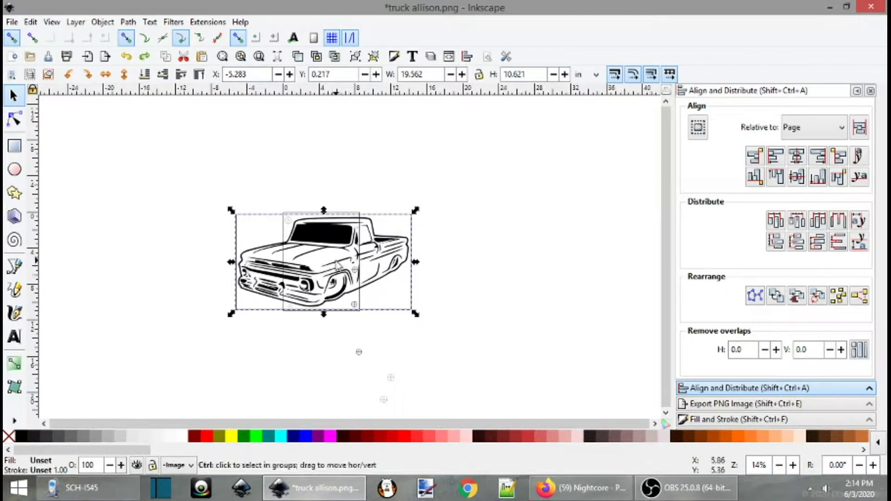
pyautogui.moveTo(338, 268); pyautogui.dragTo(271, 267)
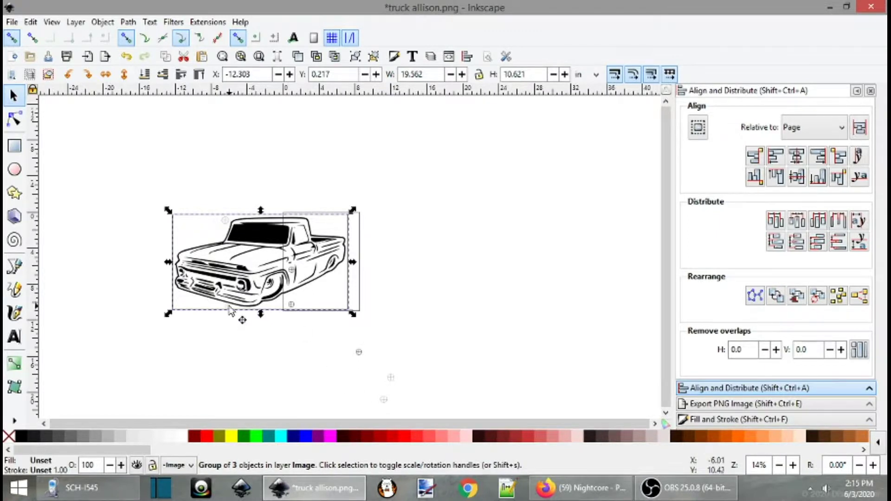
pyautogui.click(310, 361)
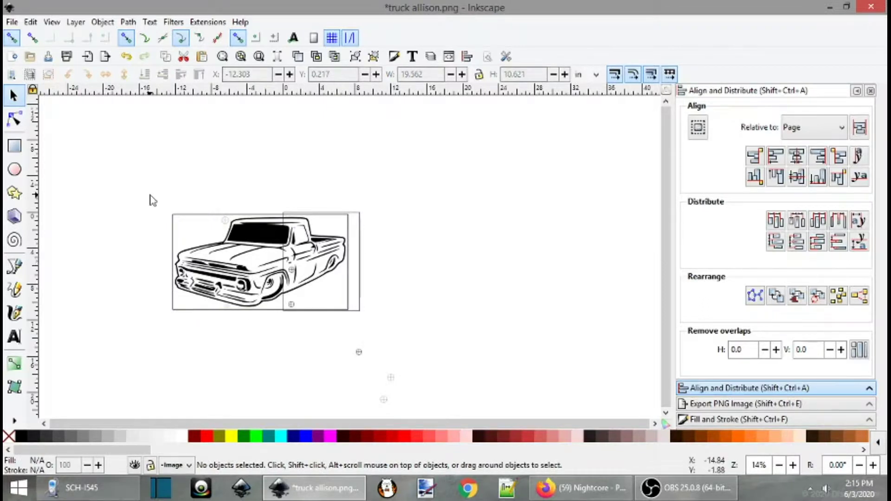
pyautogui.moveTo(149, 198); pyautogui.dragTo(380, 327)
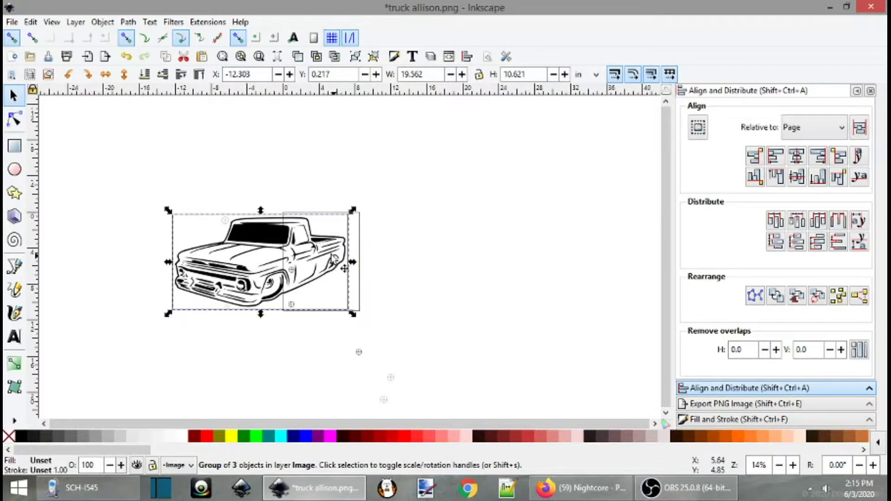
pyautogui.moveTo(335, 257); pyautogui.dragTo(444, 253)
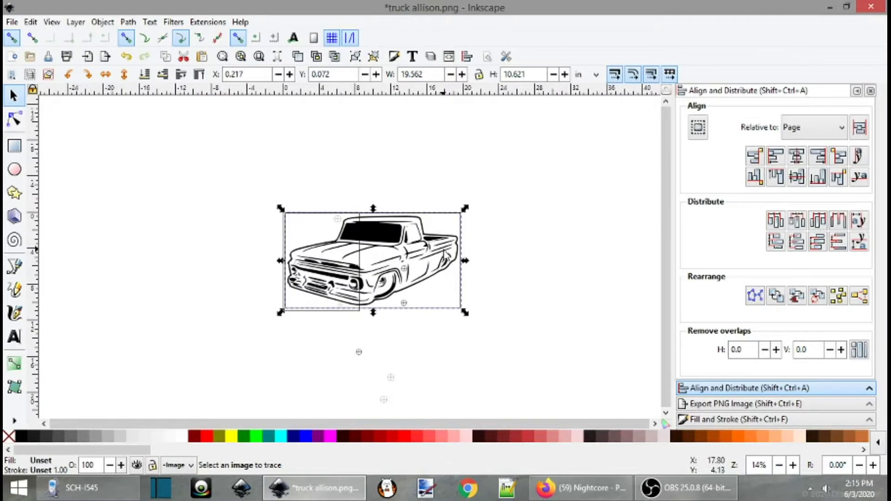
pyautogui.press('Down')
pyautogui.press('Down')
pyautogui.press('Down')
pyautogui.press('Down')
pyautogui.press('Down')
pyautogui.press('Down')
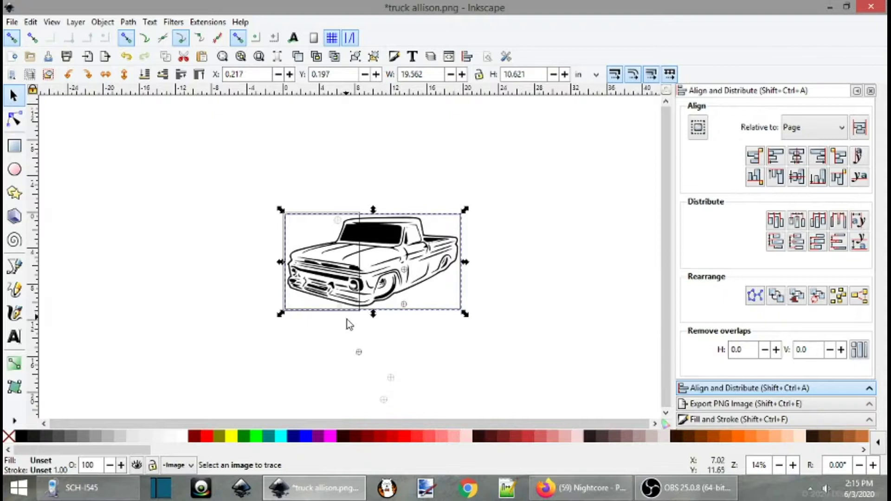
# - Slide the truck group left to X -5.247 in so its middle section covers the page
pyautogui.click(342, 387)
pyautogui.scroll(2, 342, 354)
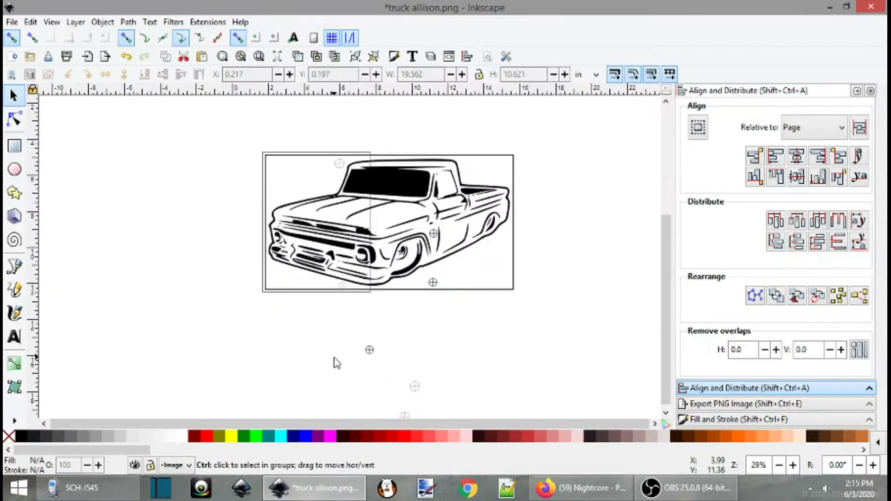
pyautogui.click(349, 264)
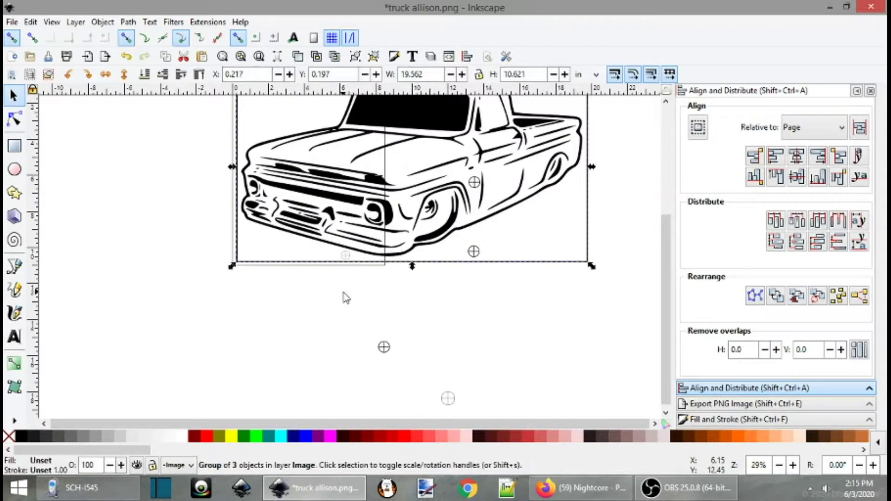
pyautogui.scroll(3, 344, 306)
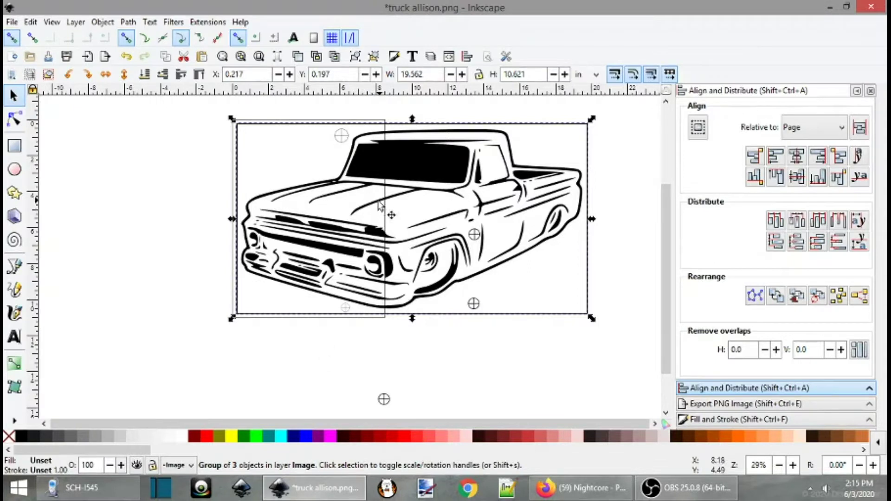
pyautogui.moveTo(376, 200); pyautogui.dragTo(281, 204)
pyautogui.hotkey('ctrl', 'z')
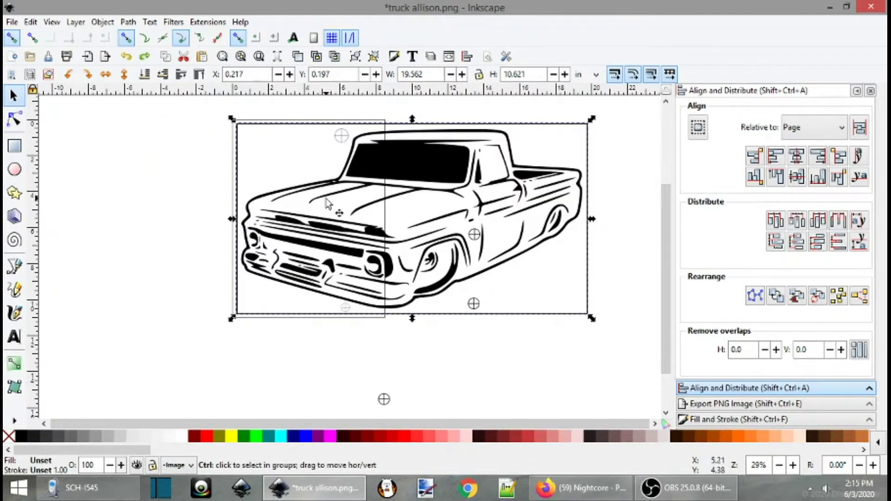
pyautogui.moveTo(318, 201); pyautogui.dragTo(225, 200)
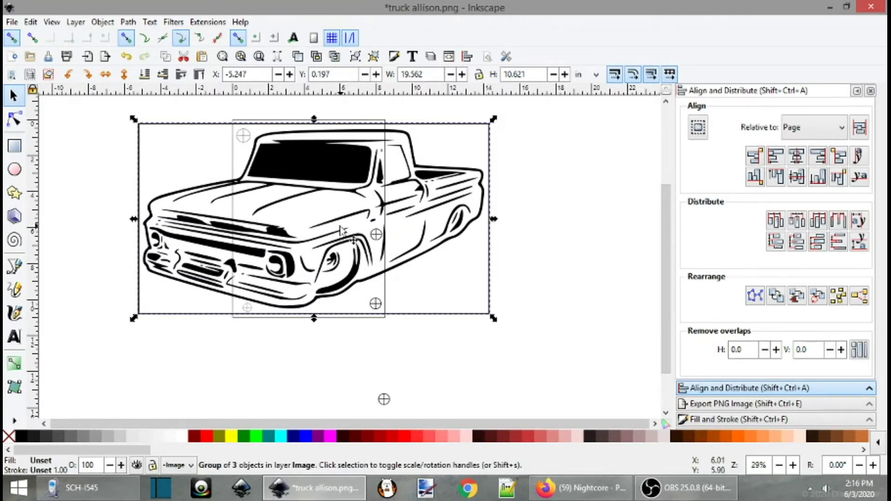
# - Drag the truck group left to X -12.593 in, bringing its rear end onto the page
pyautogui.moveTo(337, 227); pyautogui.dragTo(204, 225)
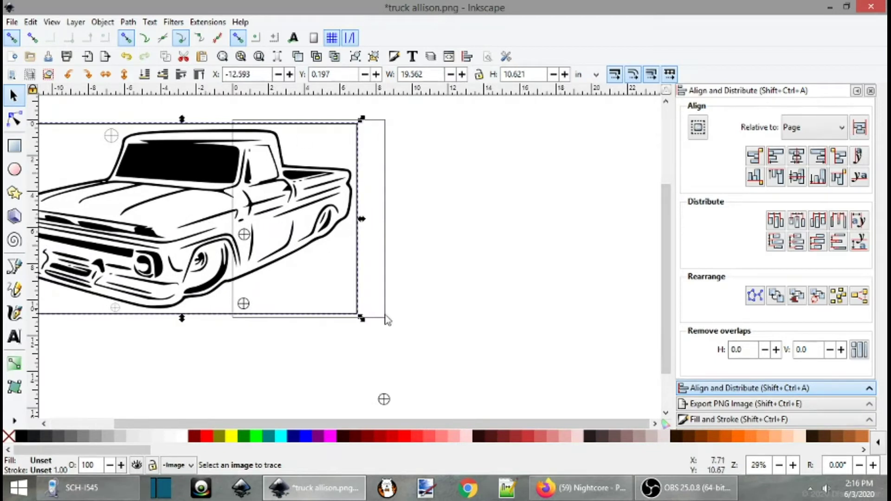